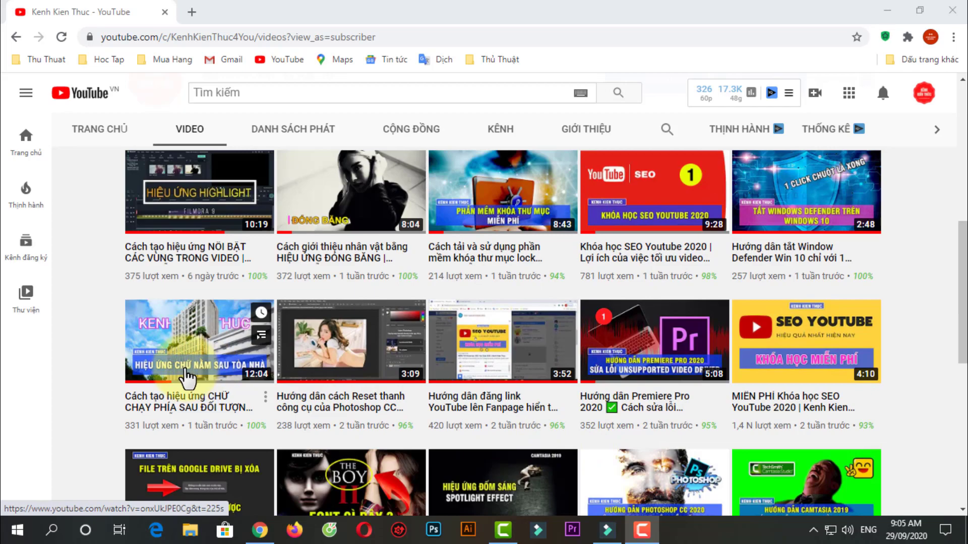
pyautogui.scroll(-3, 201, 388)
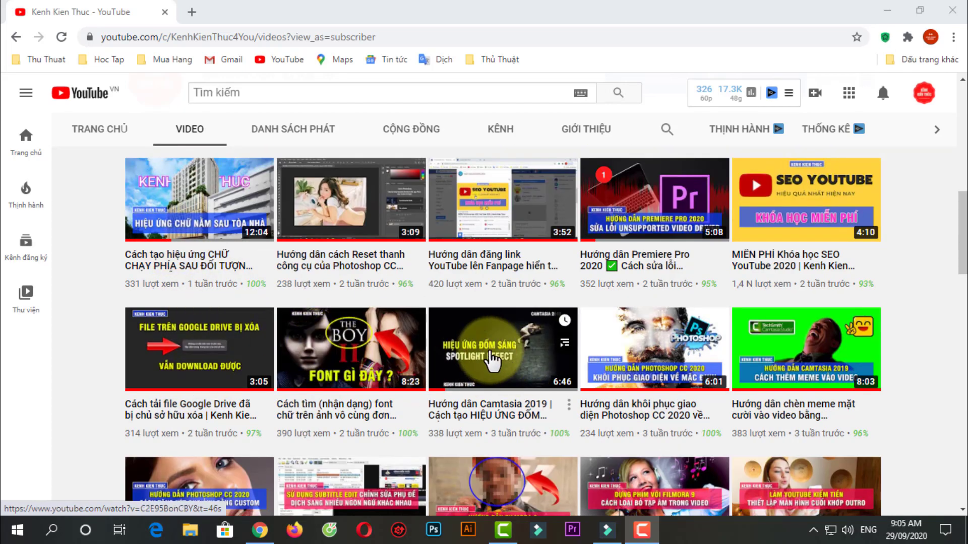
pyautogui.scroll(10, 492, 358)
pyautogui.scroll(2, 454, 343)
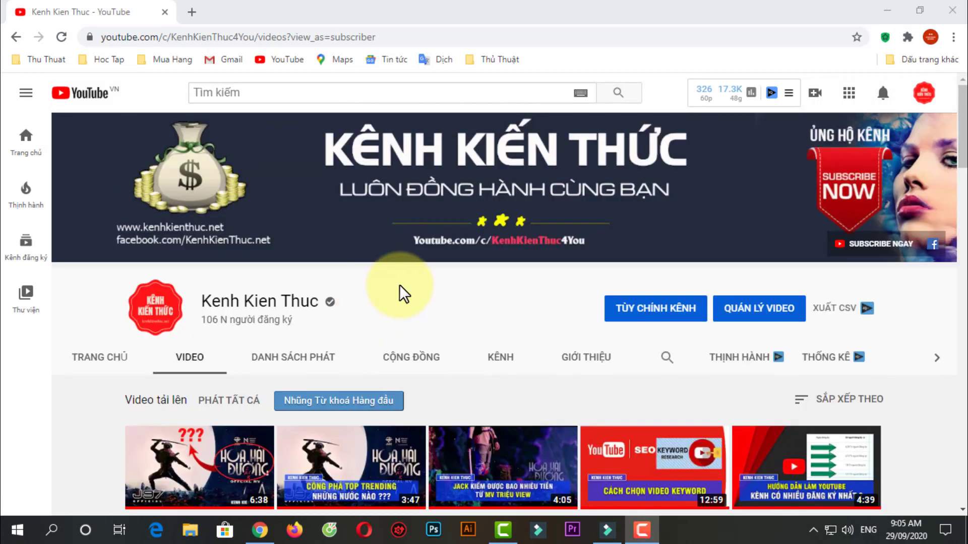
pyautogui.scroll(-2, 400, 292)
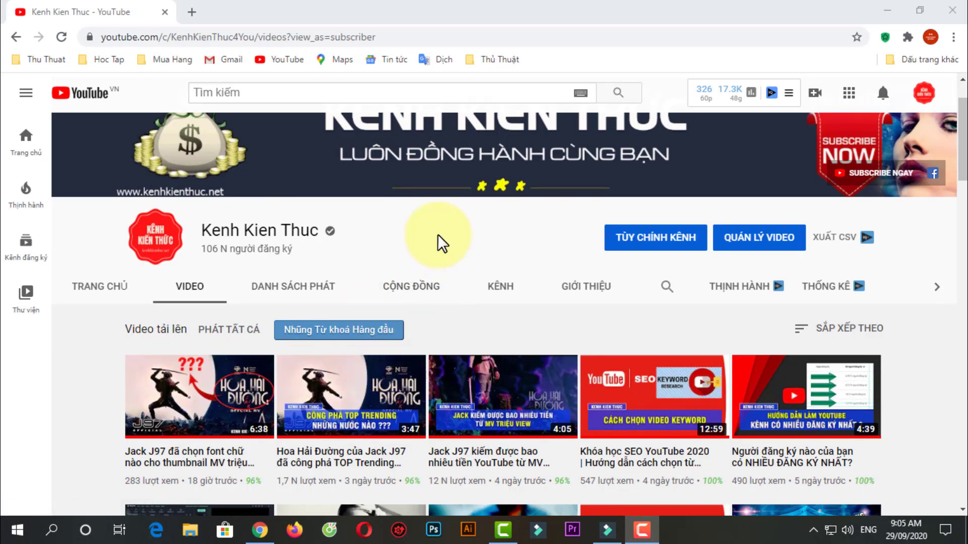
pyautogui.scroll(2, 442, 244)
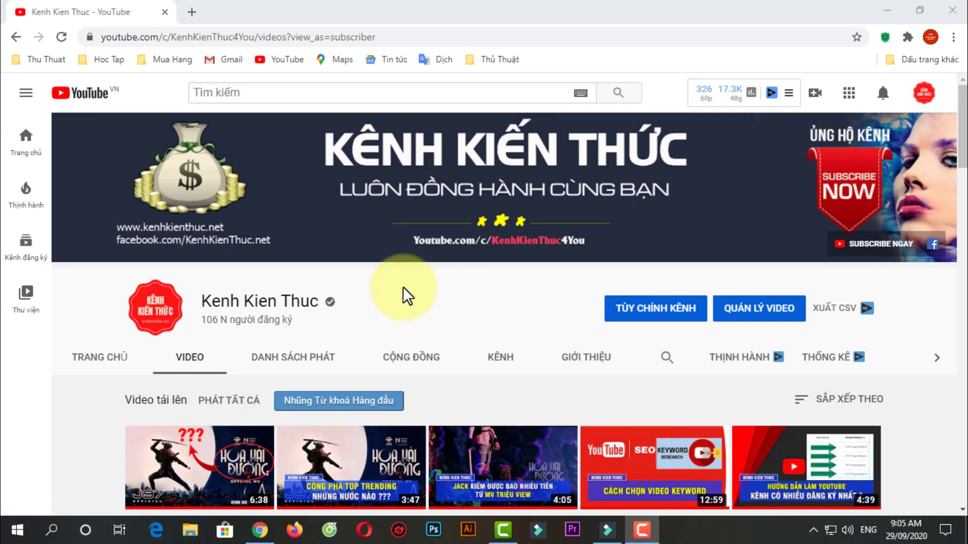
pyautogui.scroll(-4, 385, 285)
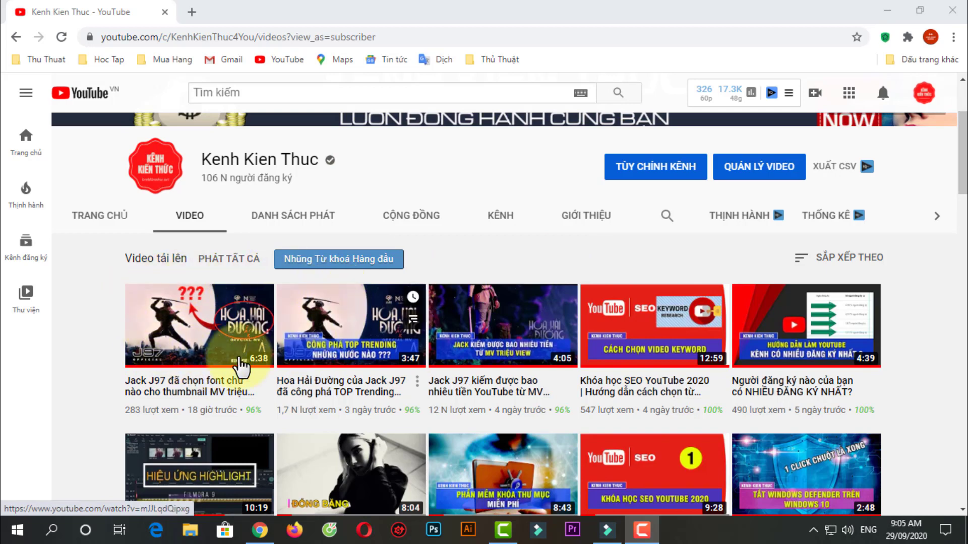
pyautogui.scroll(1, 124, 371)
pyautogui.scroll(1, 124, 370)
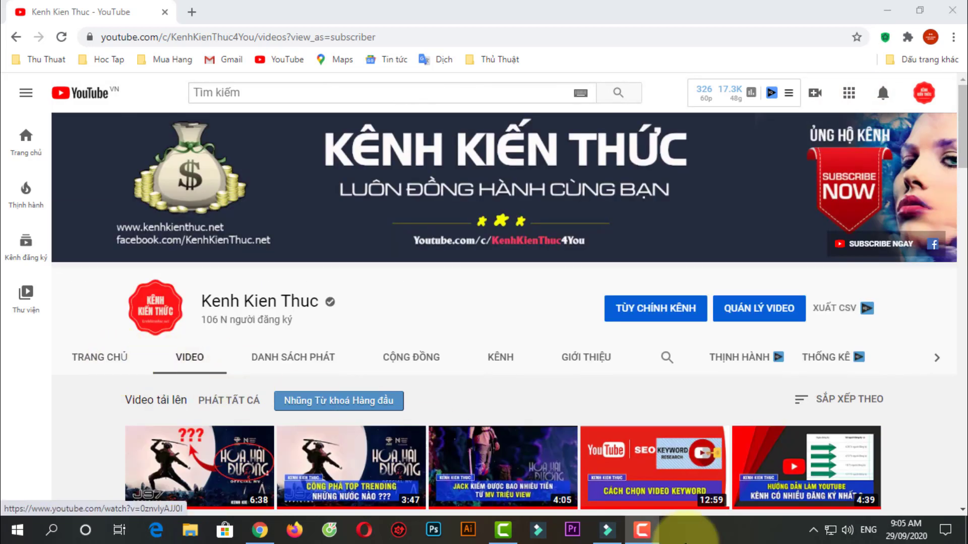
# Switch to Wondershare Filmora9, create a new 16:9 (Widescreen) project and dismiss the Message Center.
pyautogui.moveTo(608, 532)
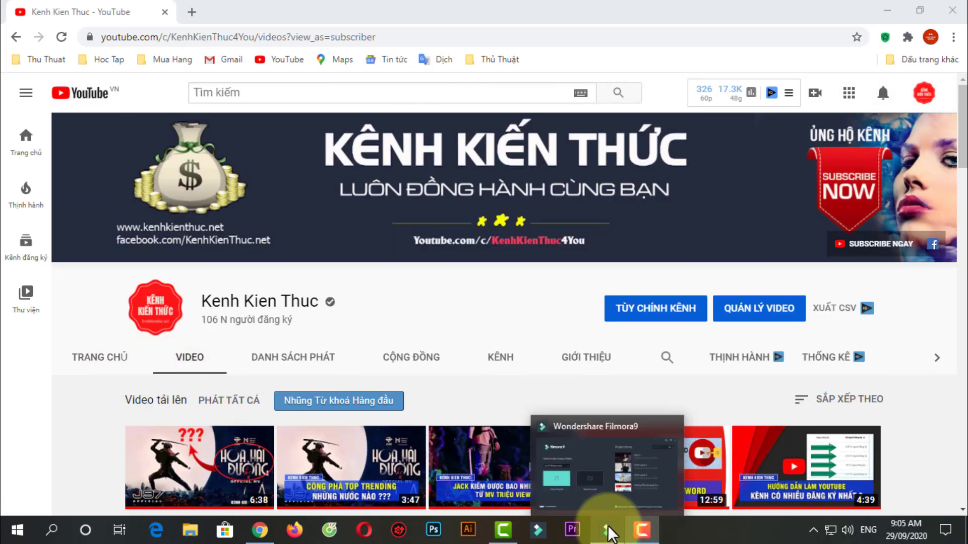
pyautogui.click(585, 459)
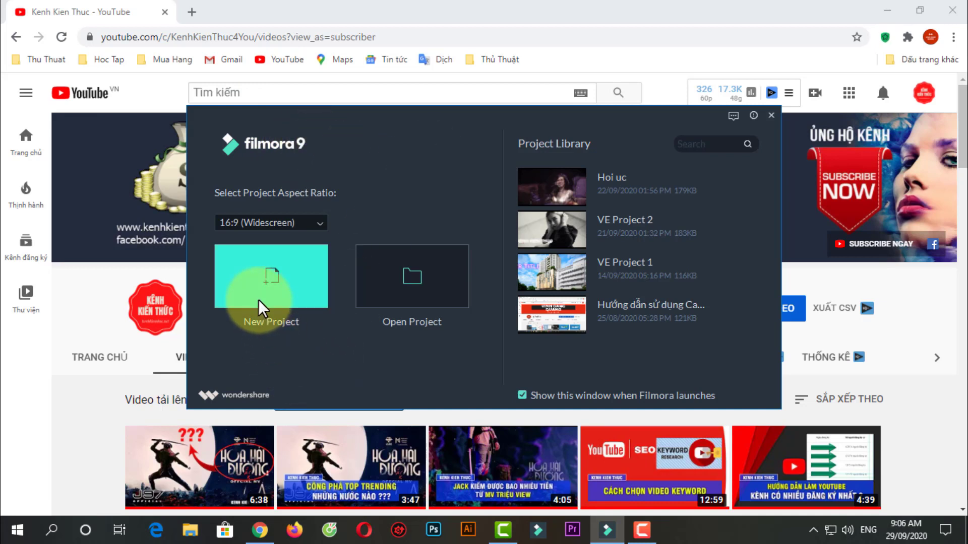
pyautogui.click(275, 280)
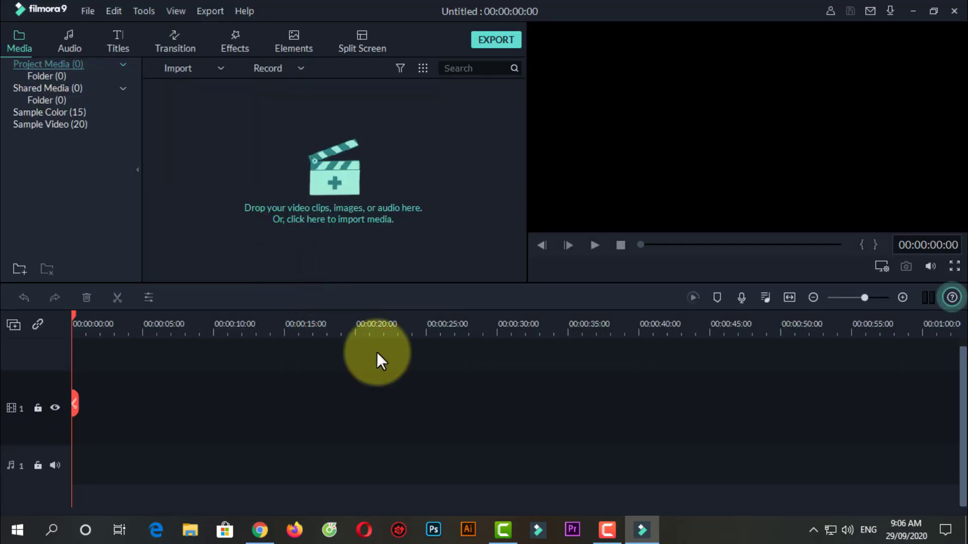
pyautogui.click(88, 10)
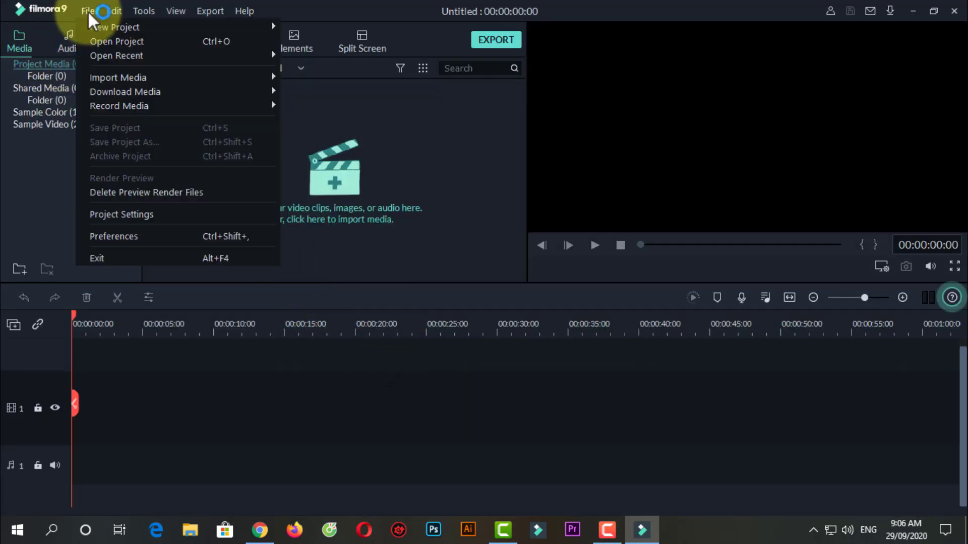
pyautogui.moveTo(142, 28)
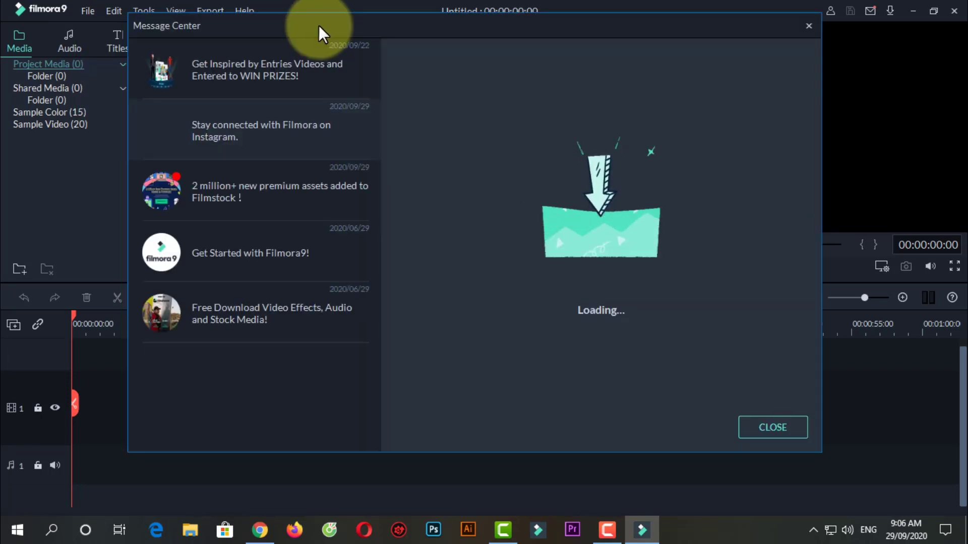
pyautogui.click(809, 26)
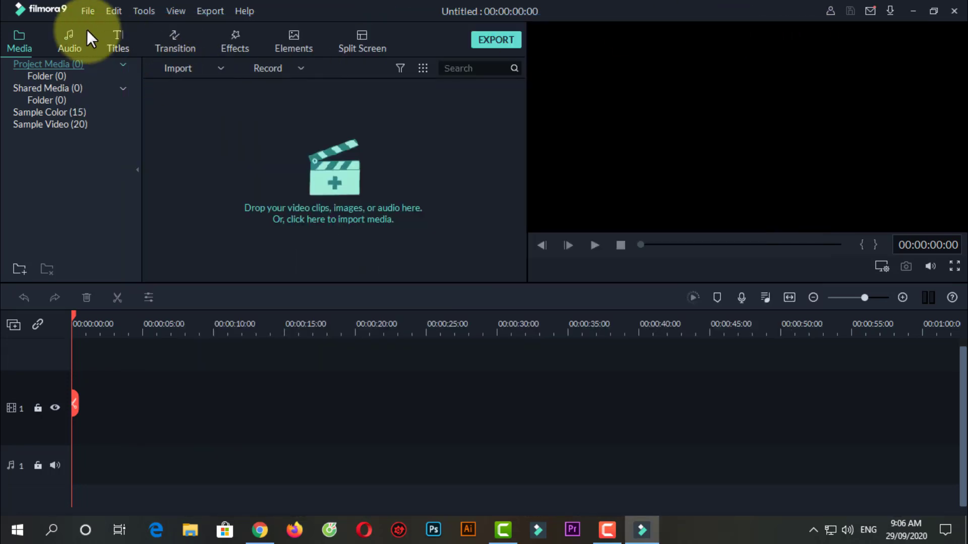
# Set the project's resolution to 1280 x 720 (HD) in the project settings.
pyautogui.click(89, 11)
pyautogui.moveTo(130, 30)
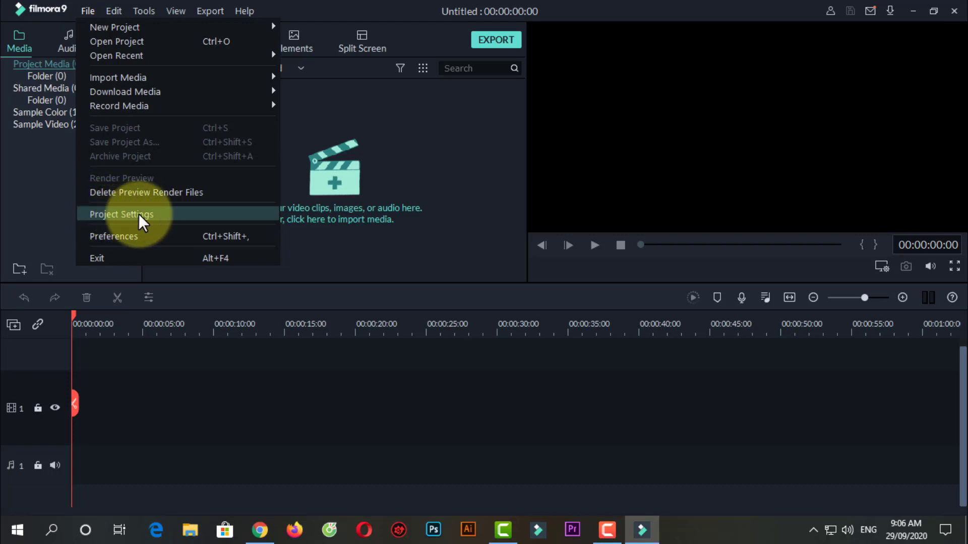
pyautogui.click(171, 215)
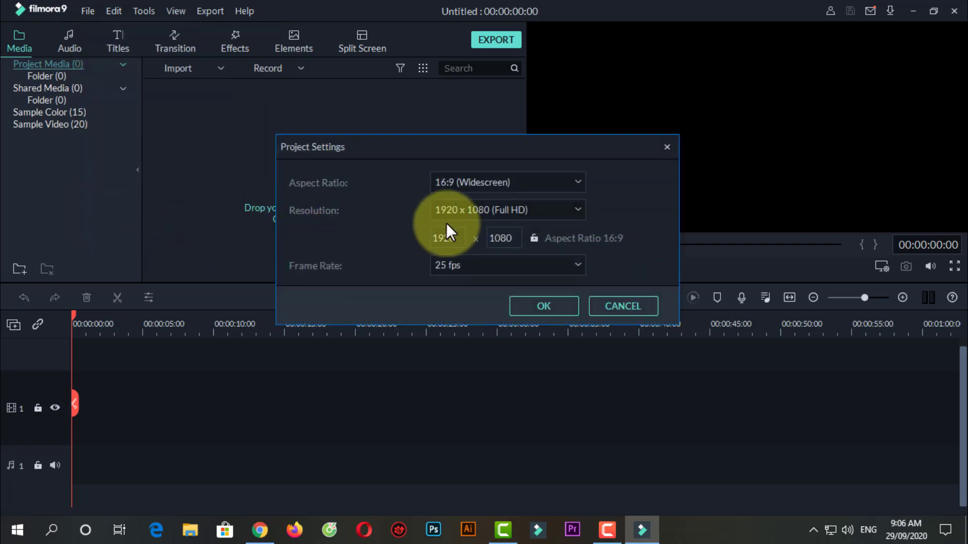
pyautogui.click(482, 214)
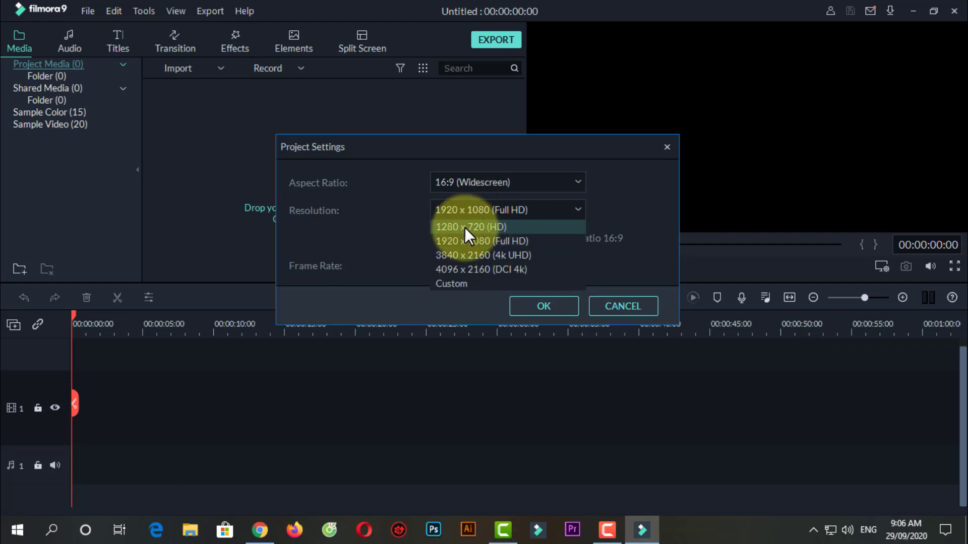
pyautogui.click(481, 227)
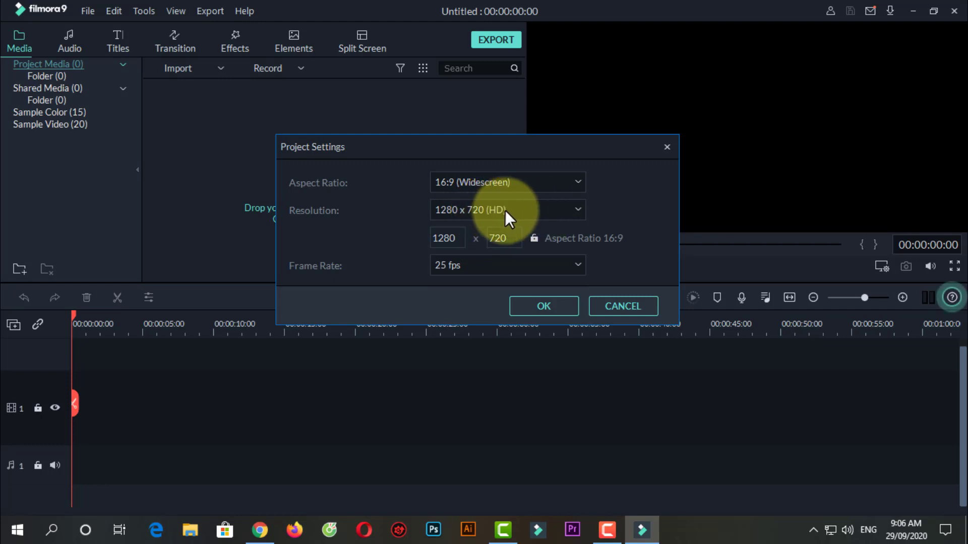
pyautogui.click(259, 530)
pyautogui.scroll(-3, 328, 293)
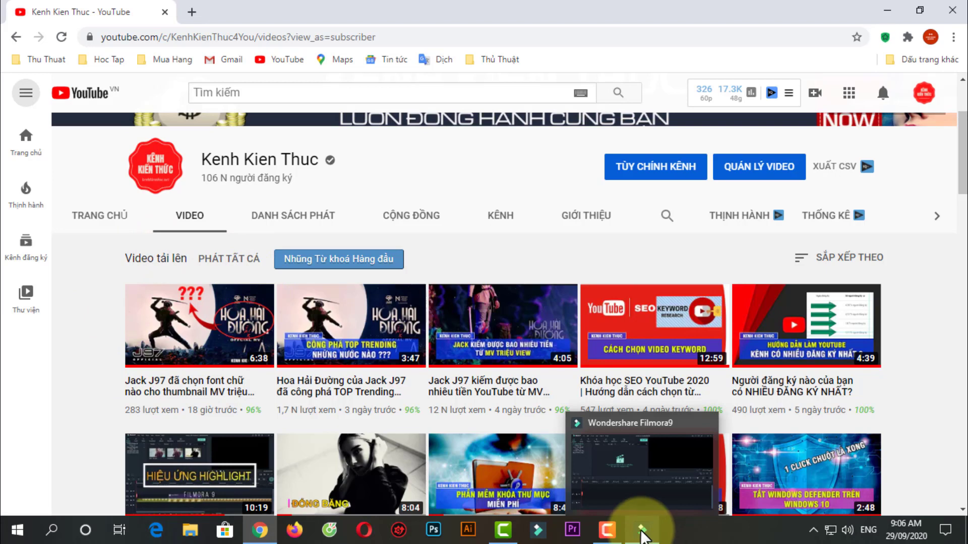
pyautogui.click(641, 535)
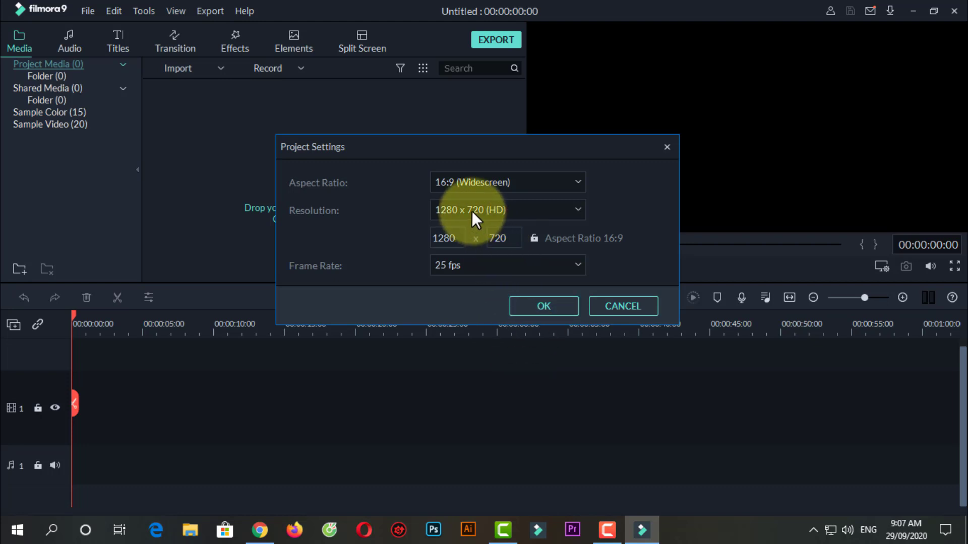
pyautogui.click(540, 305)
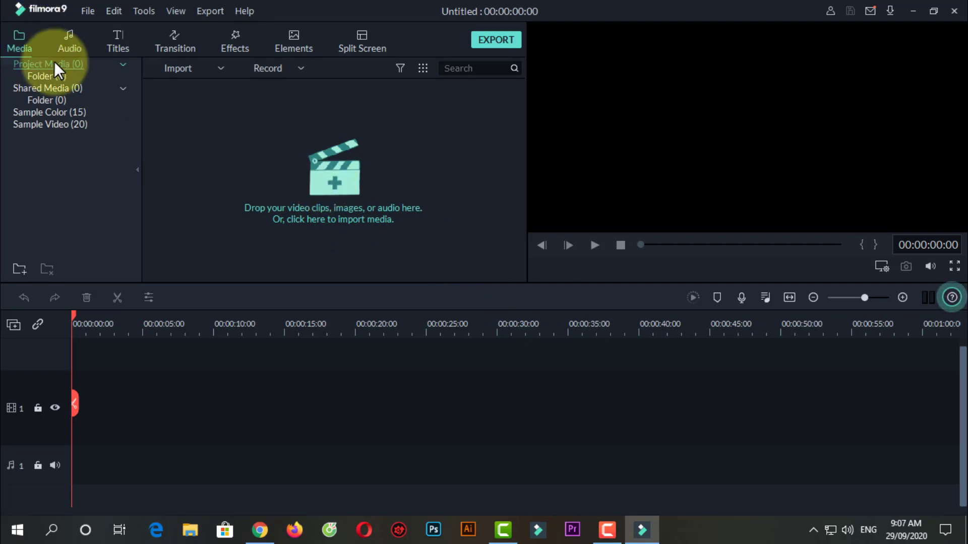
# Import Girl - 25030.mp4 from the Desktop and insert it at the start of video track 1.
pyautogui.click(345, 188)
pyautogui.click(55, 120)
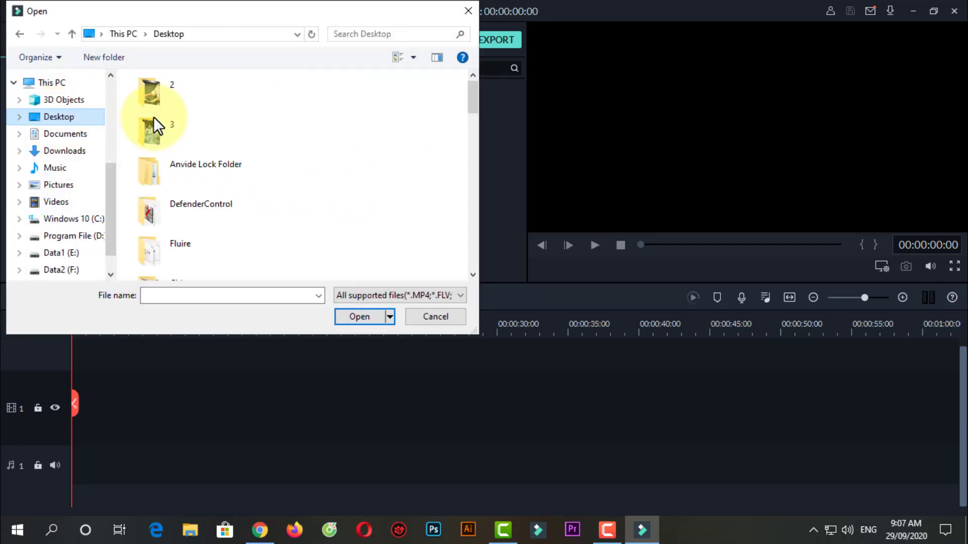
pyautogui.scroll(-5, 220, 246)
pyautogui.scroll(-7, 222, 241)
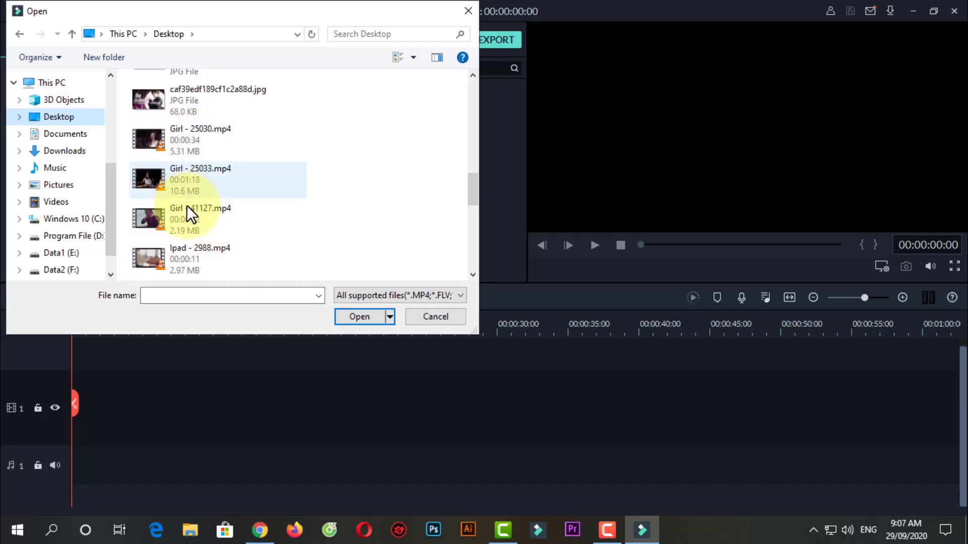
pyautogui.click(174, 150)
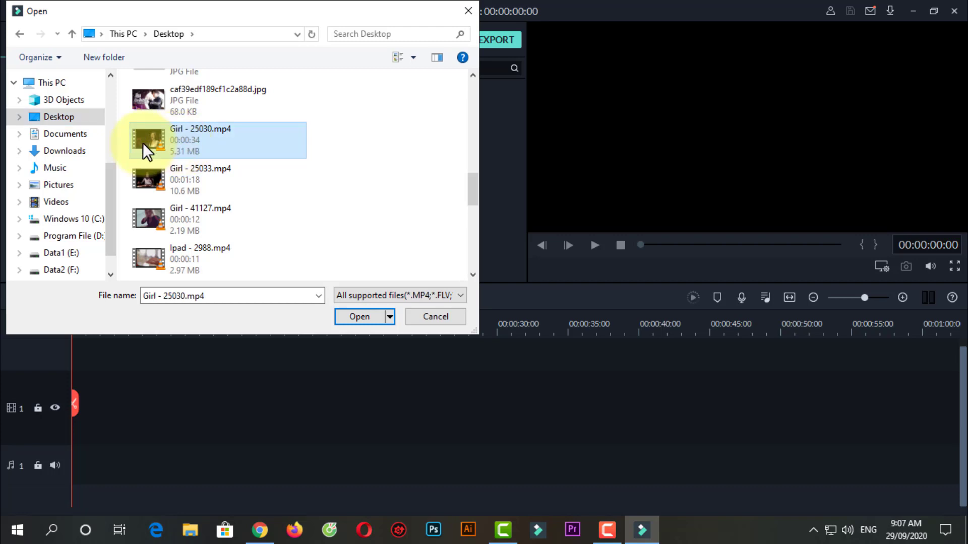
pyautogui.click(359, 316)
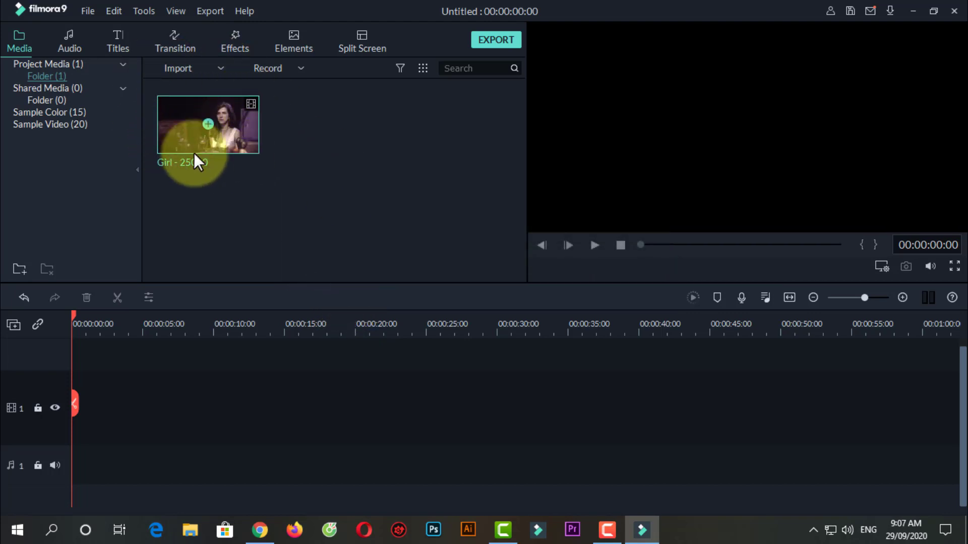
pyautogui.rightClick(179, 136)
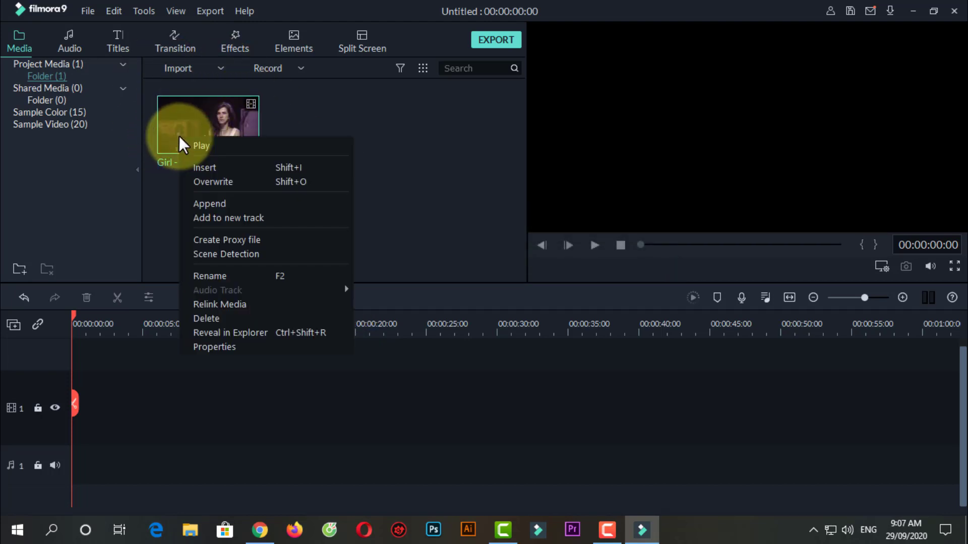
pyautogui.click(238, 169)
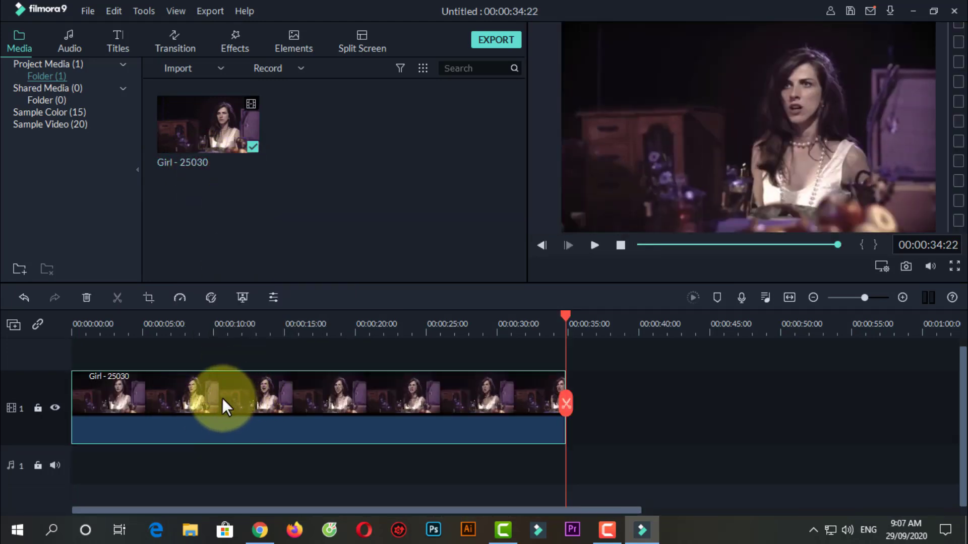
# Add the Title 1 preset to a new track above the video clip, starting at 00:00:09:10.
pyautogui.click(131, 327)
pyautogui.moveTo(131, 327); pyautogui.dragTo(204, 329)
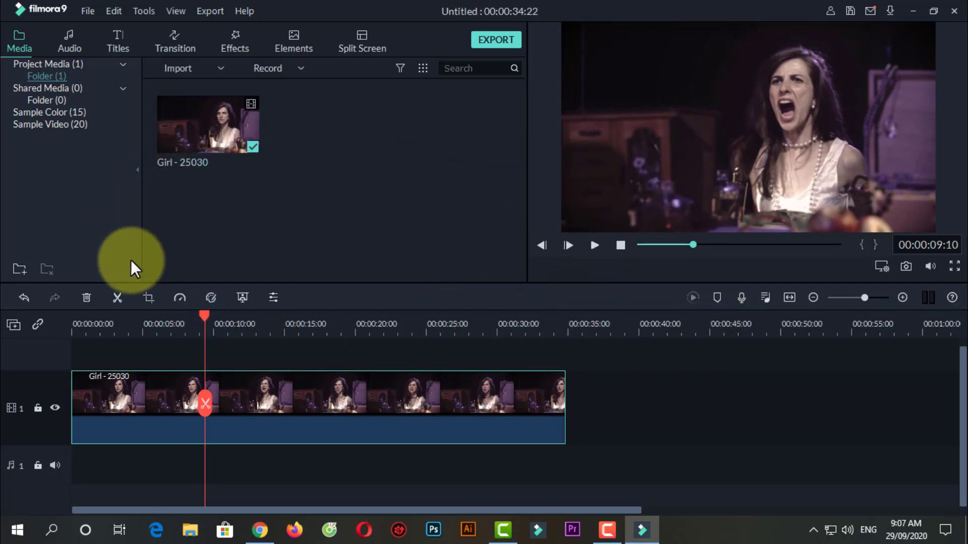
pyautogui.click(113, 37)
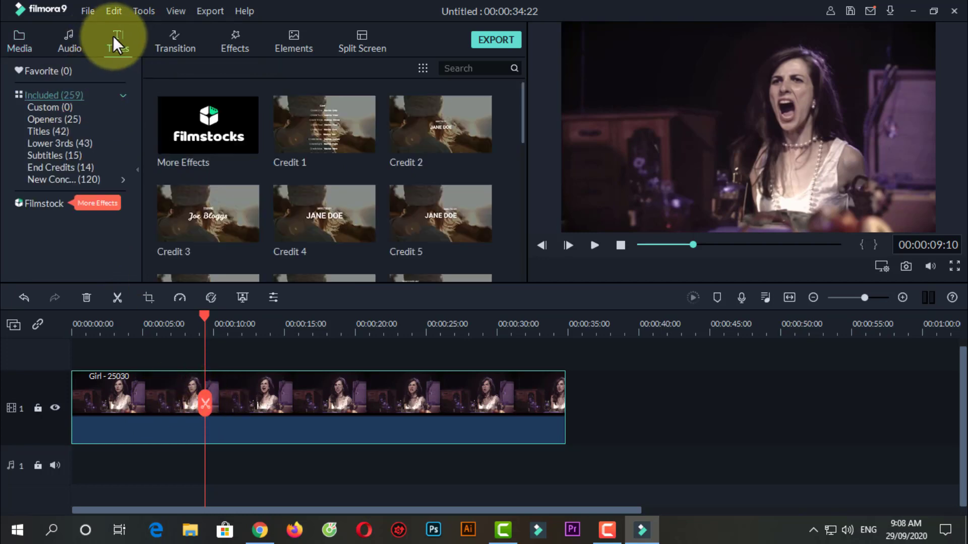
pyautogui.click(41, 132)
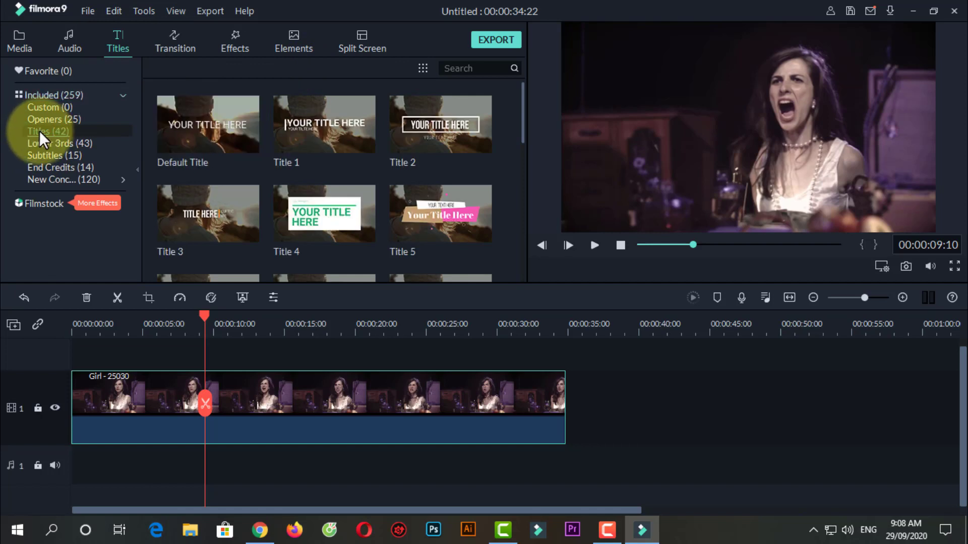
pyautogui.moveTo(523, 96); pyautogui.dragTo(511, 228)
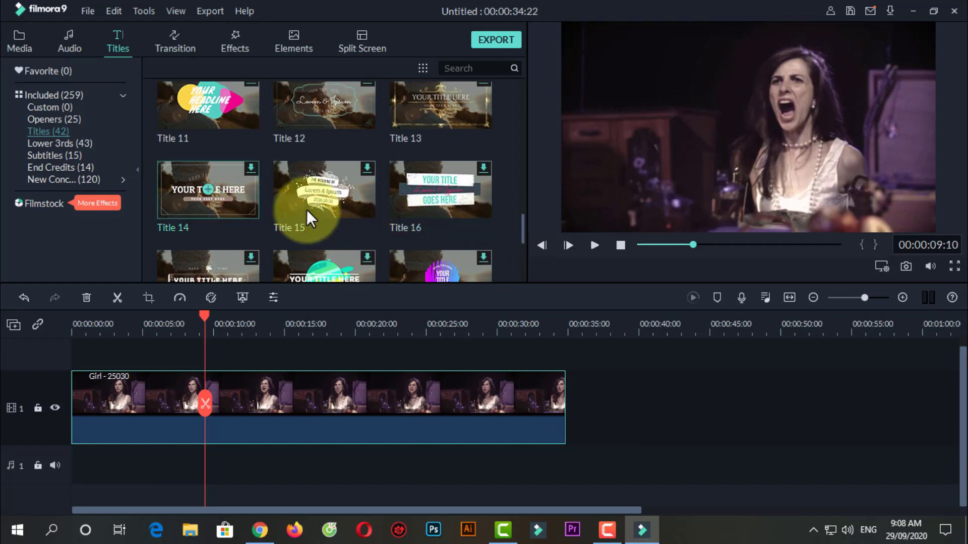
pyautogui.scroll(5, 320, 203)
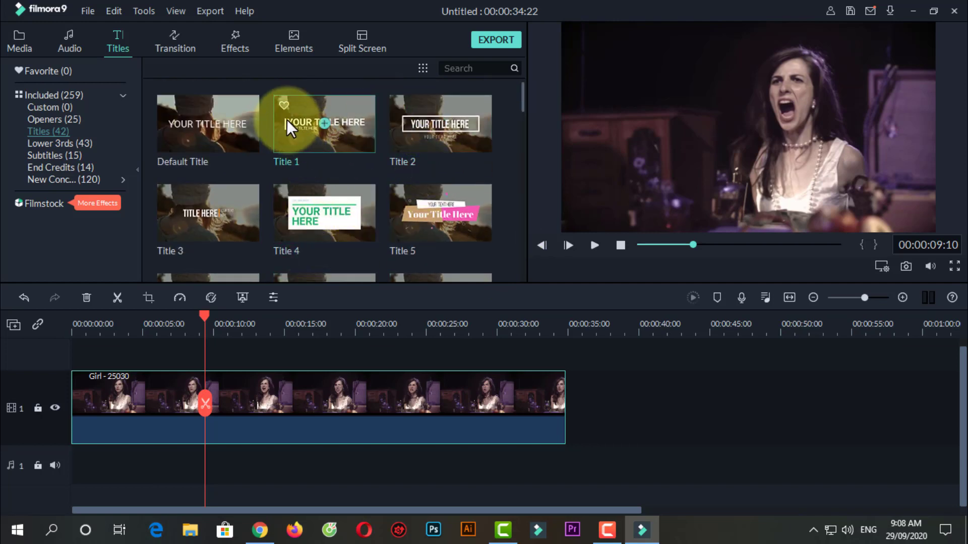
pyautogui.click(304, 124)
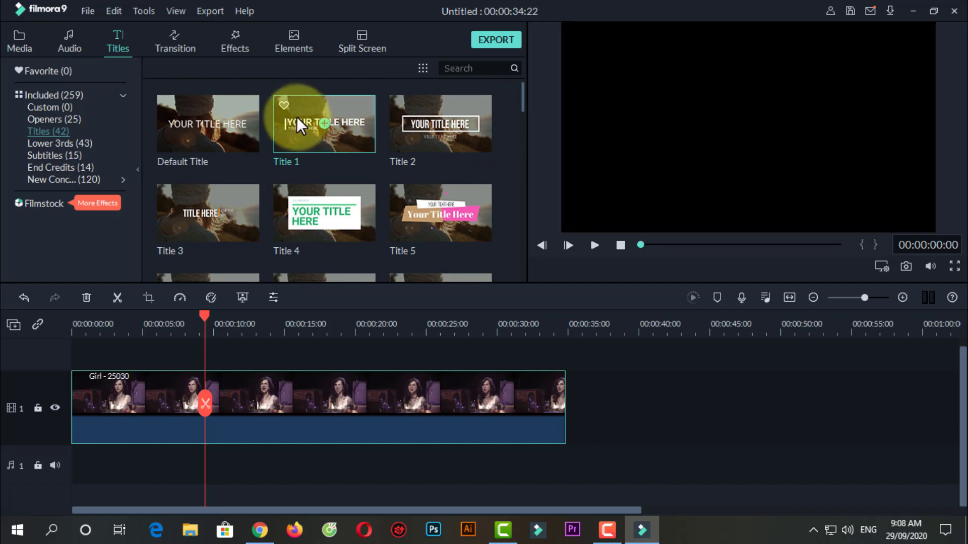
pyautogui.moveTo(283, 131); pyautogui.dragTo(211, 344)
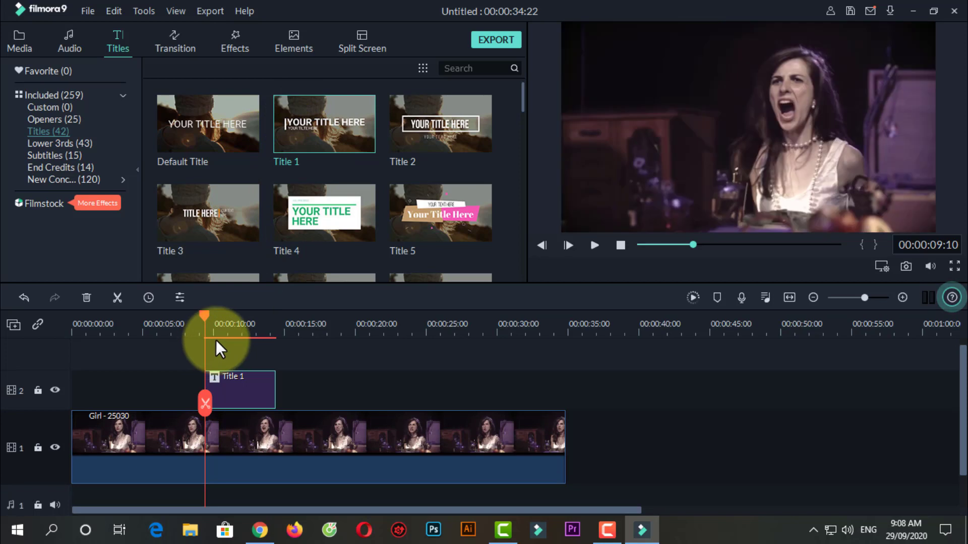
# Move the playhead to 00:00:11:08 and open the large line of Title 1 for text editing.
pyautogui.click(232, 328)
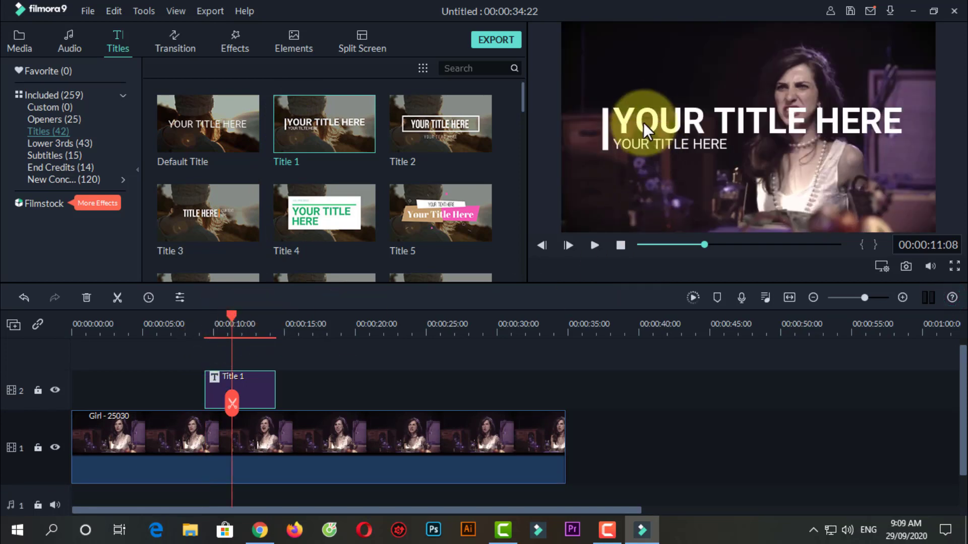
pyautogui.click(610, 154)
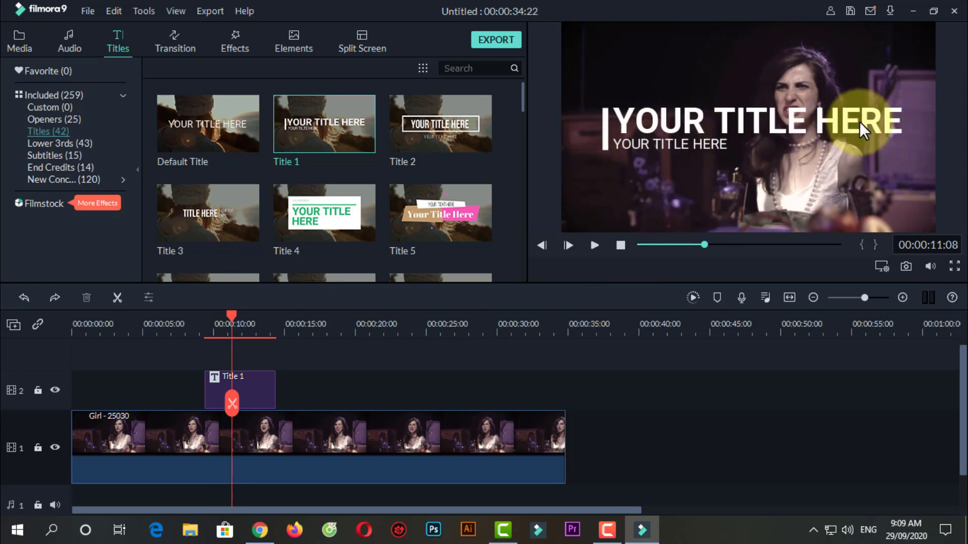
pyautogui.click(625, 120)
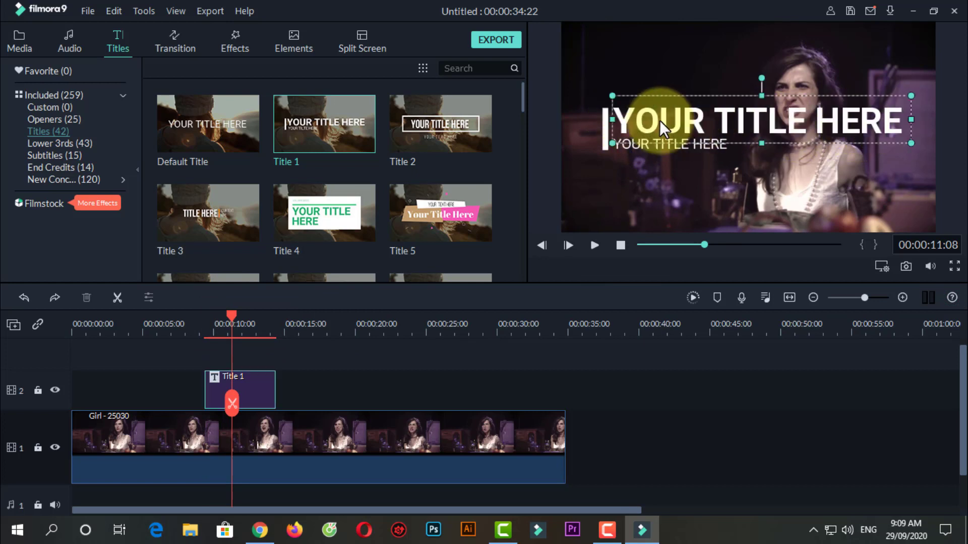
pyautogui.doubleClick(625, 120)
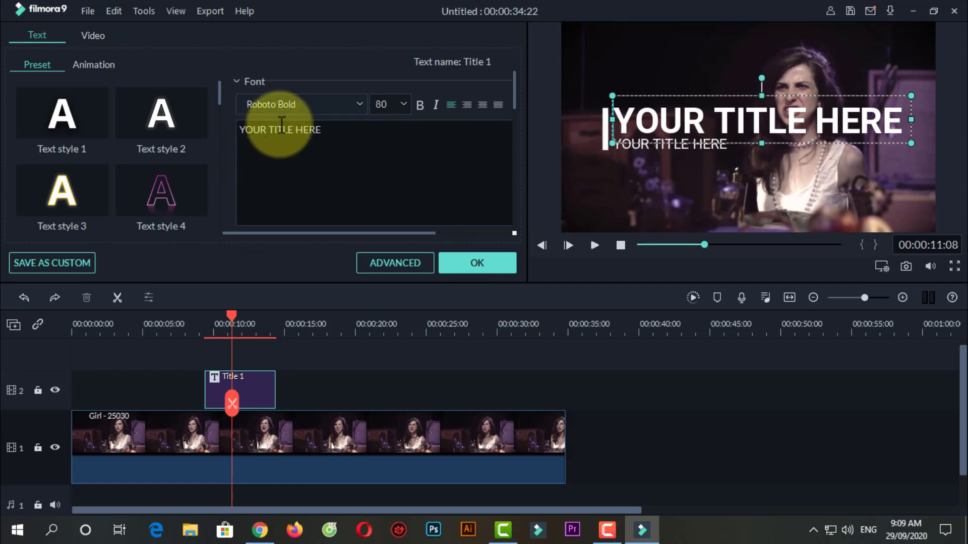
# Set the font of the title's large YOUR TITLE HERE line to Arial.
pyautogui.click(242, 130)
pyautogui.moveTo(245, 132); pyautogui.dragTo(339, 130)
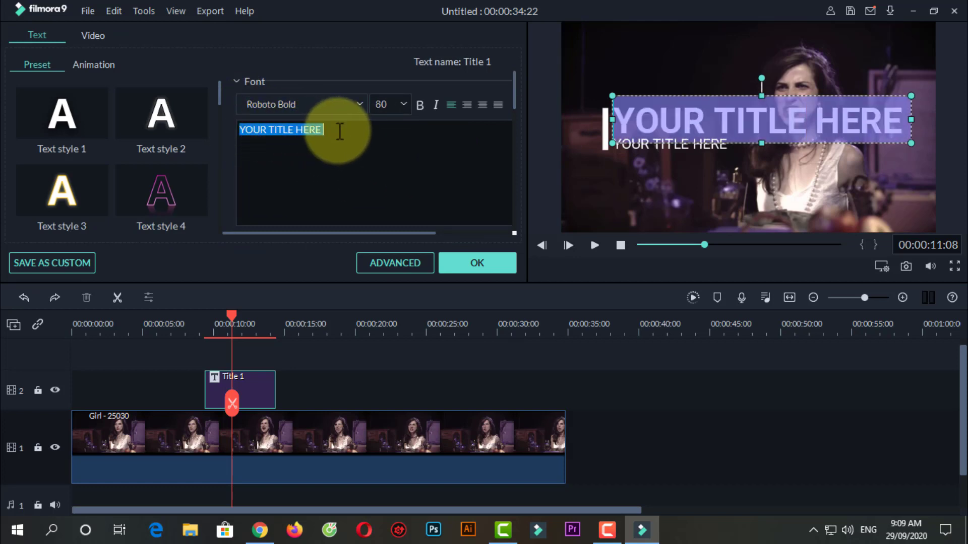
pyautogui.click(339, 130)
pyautogui.click(360, 102)
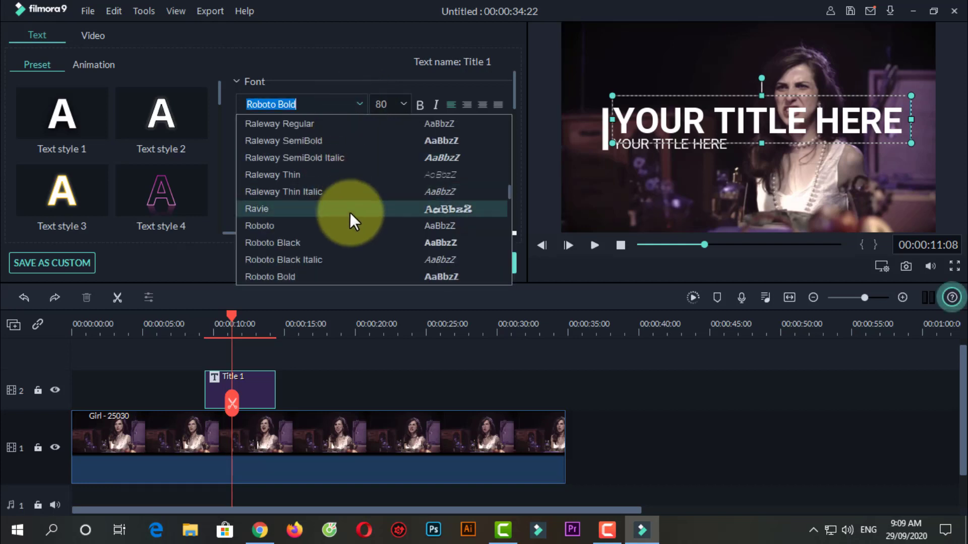
pyautogui.moveTo(507, 179)
pyautogui.mouseDown()
pyautogui.moveTo(507, 126)
pyautogui.moveTo(509, 161)
pyautogui.mouseUp()
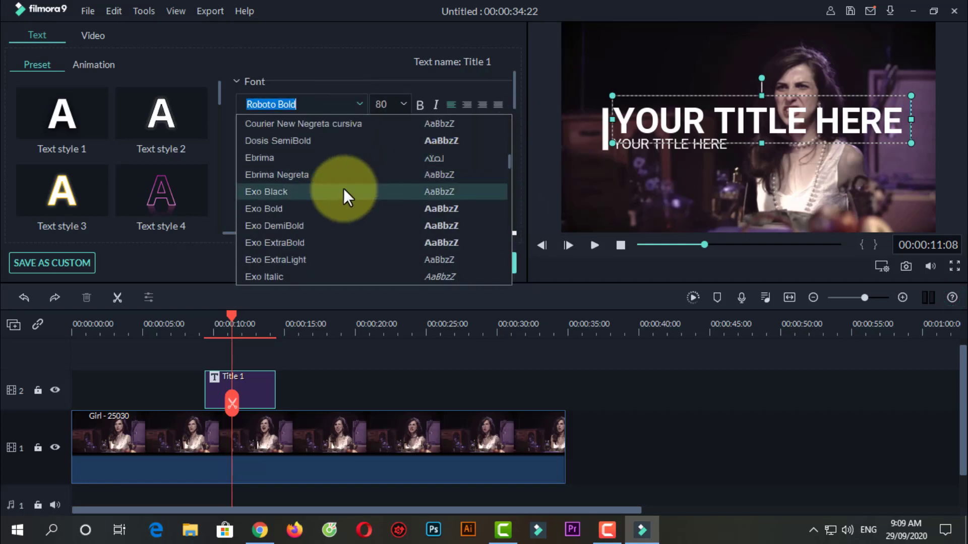
pyautogui.scroll(-8, 323, 202)
pyautogui.scroll(-2, 319, 204)
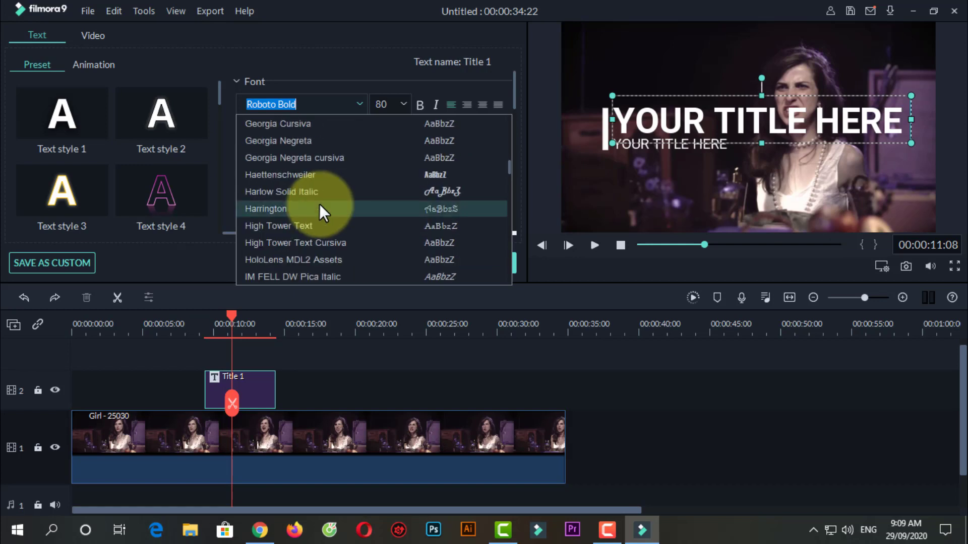
pyautogui.scroll(3, 318, 201)
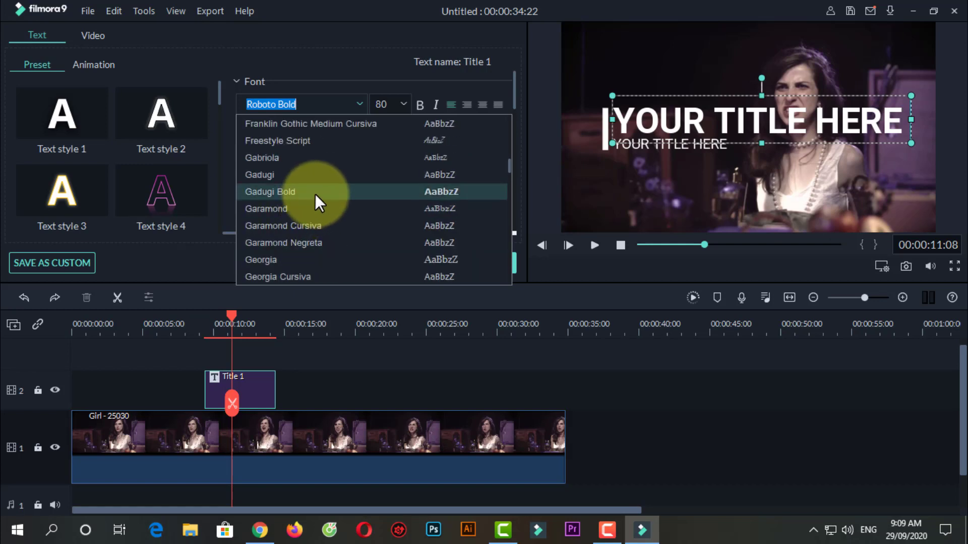
pyautogui.scroll(10, 317, 192)
pyautogui.click(274, 178)
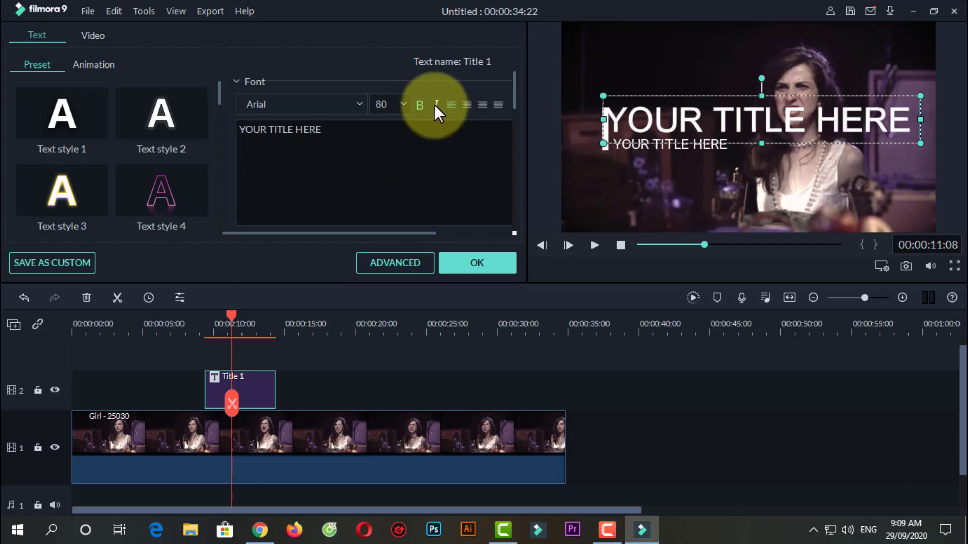
# Replace the large title line's text with "CÁCH LÀM THUMBNAIIL".
pyautogui.click(403, 104)
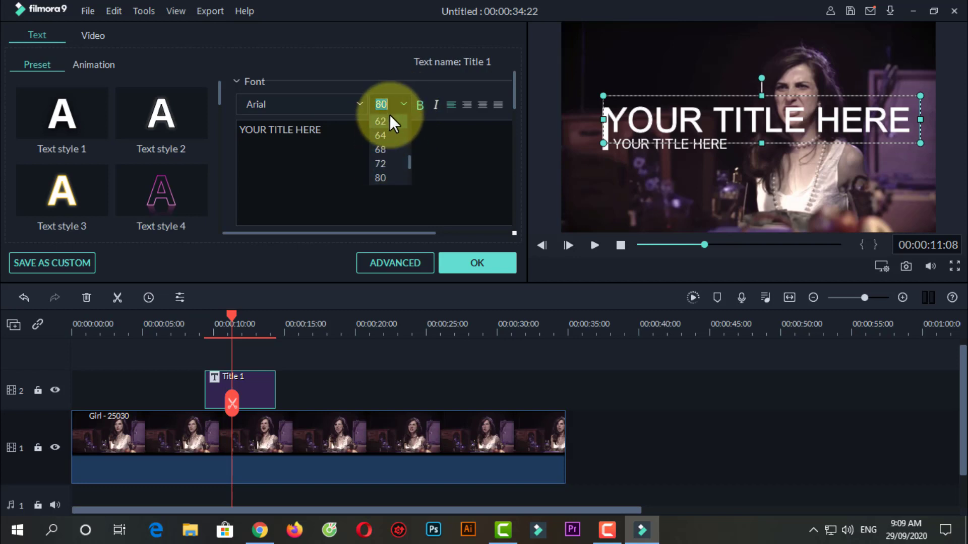
pyautogui.click(322, 129)
pyautogui.moveTo(322, 129); pyautogui.dragTo(238, 130)
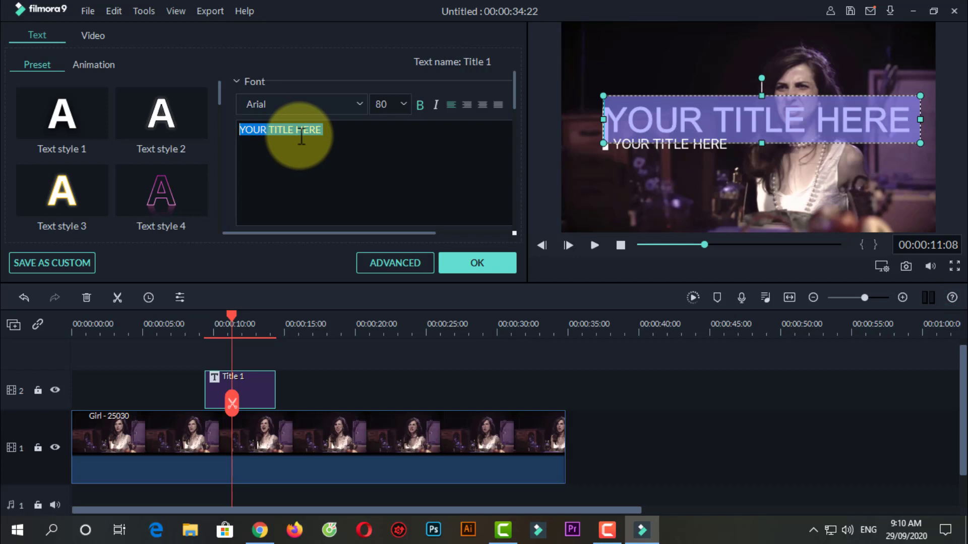
pyautogui.write('CÁCH LA')
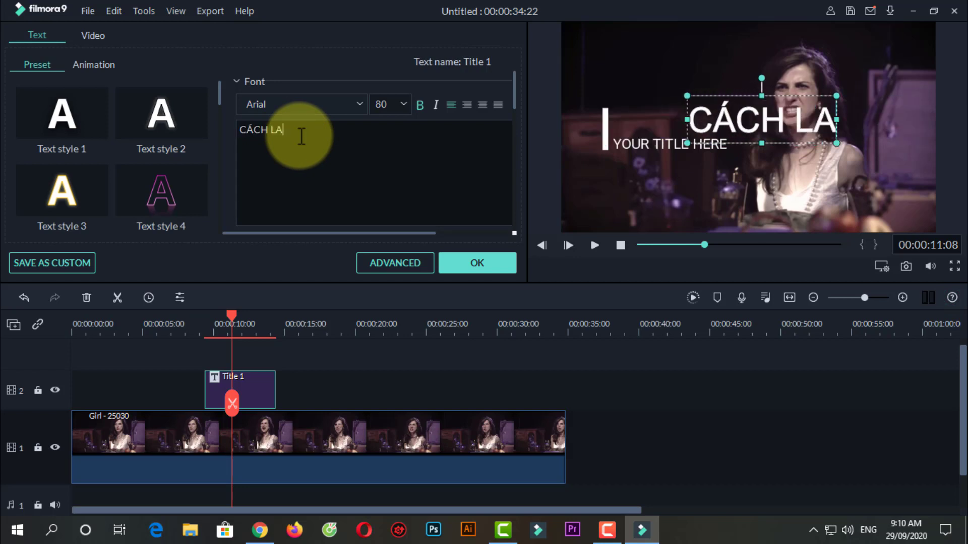
pyautogui.press('BackSpace')
pyautogui.write('ÀM THU')
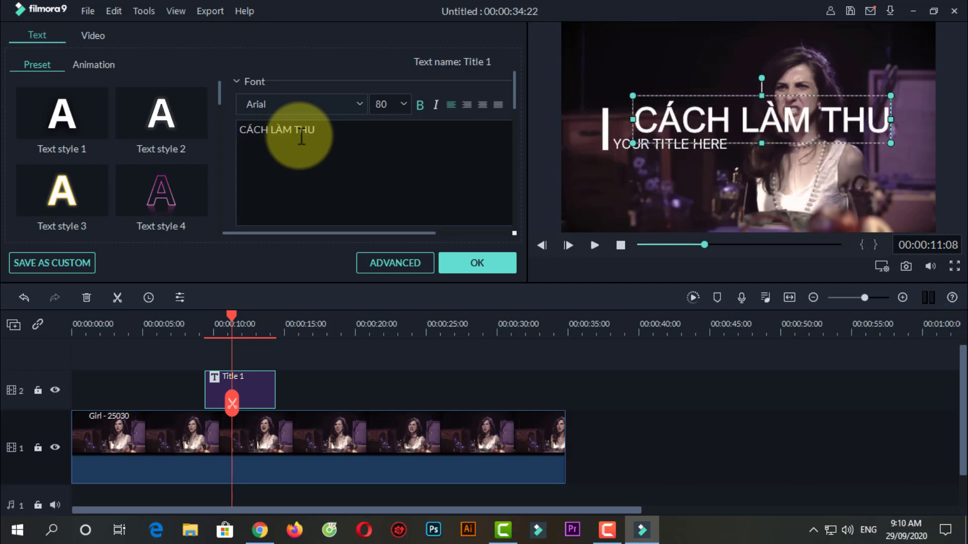
pyautogui.write('MBNAIIL')
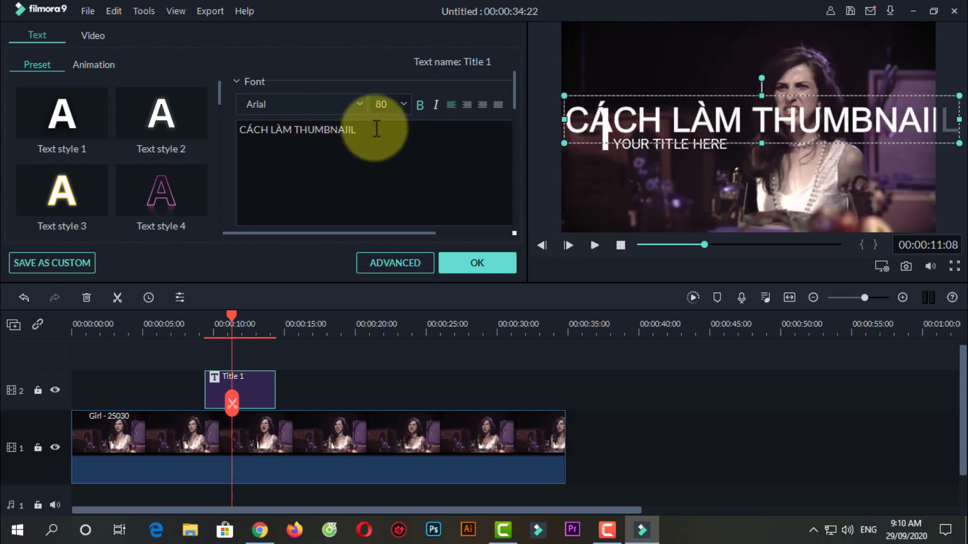
# Set the font size of the whole CÁCH LÀM THUMBNAIIL line to 72.
pyautogui.moveTo(376, 129); pyautogui.dragTo(216, 126)
pyautogui.click(404, 102)
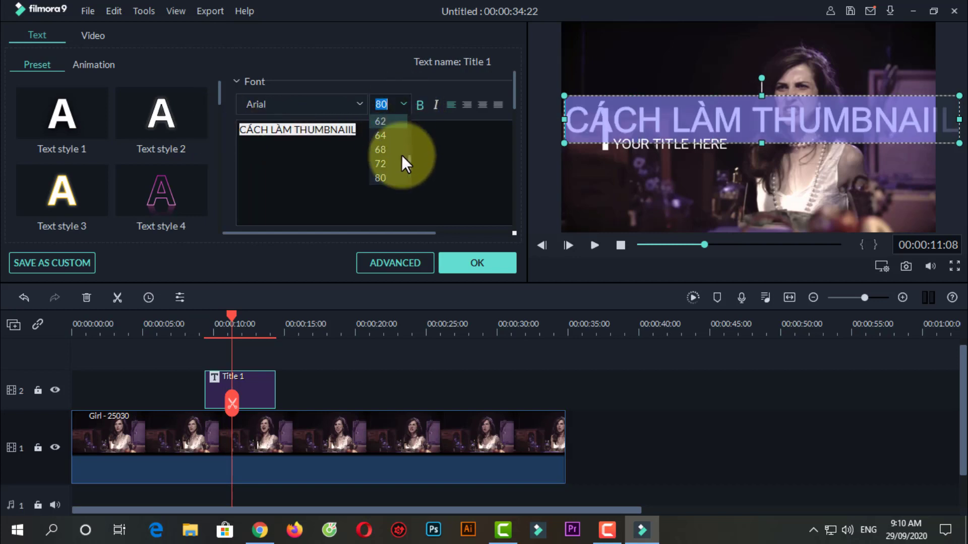
pyautogui.click(388, 164)
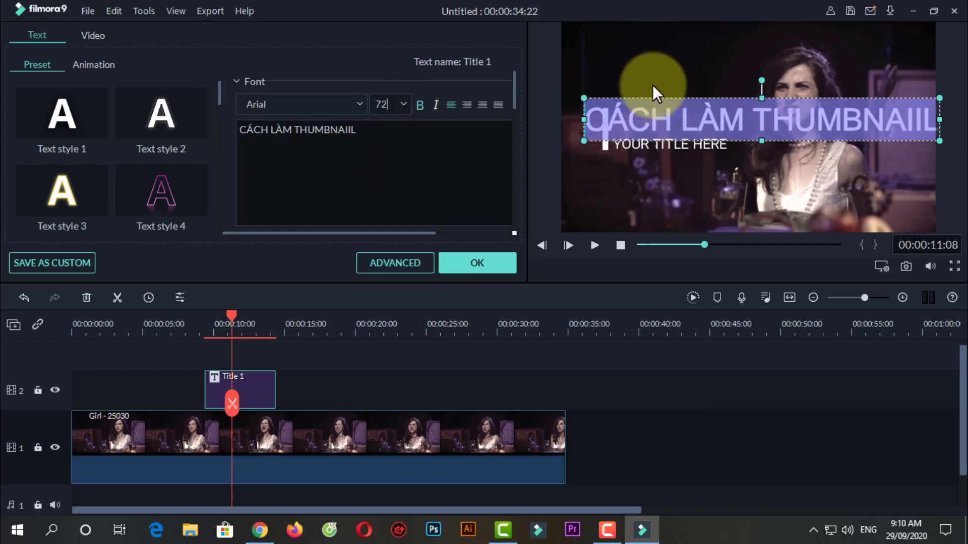
# Shrink the large line's text box in the preview so it fits between the white vertical bar and the frame edge.
pyautogui.moveTo(583, 119); pyautogui.dragTo(611, 119)
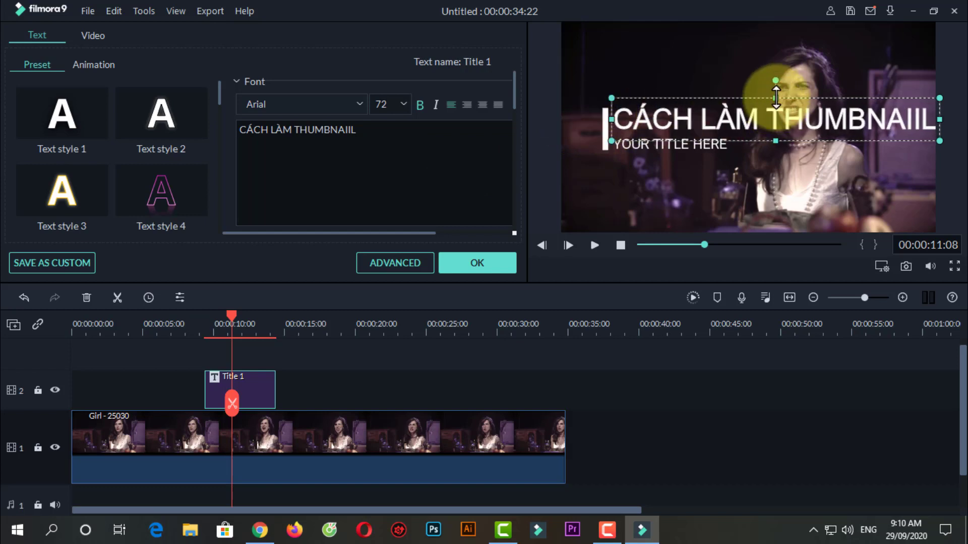
pyautogui.moveTo(776, 96); pyautogui.dragTo(776, 100)
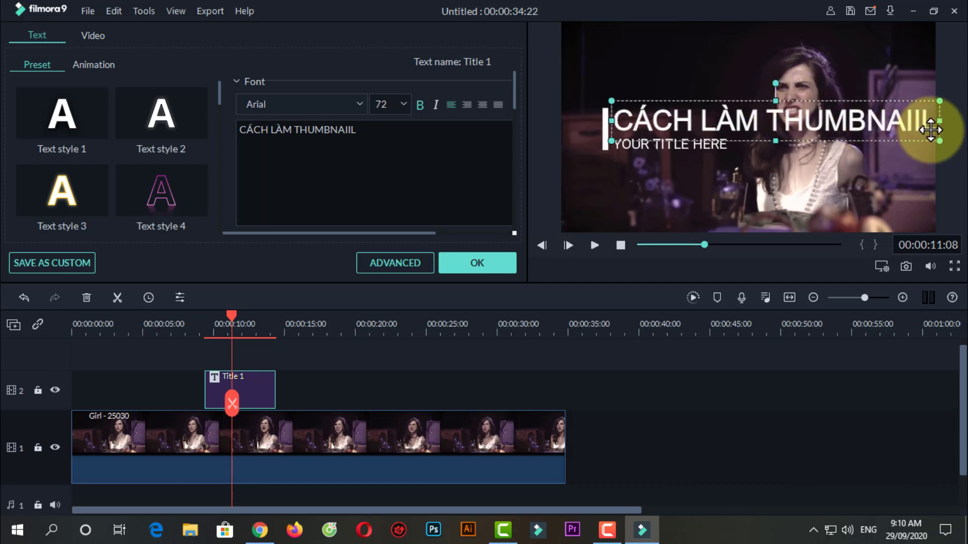
pyautogui.moveTo(941, 120); pyautogui.dragTo(935, 120)
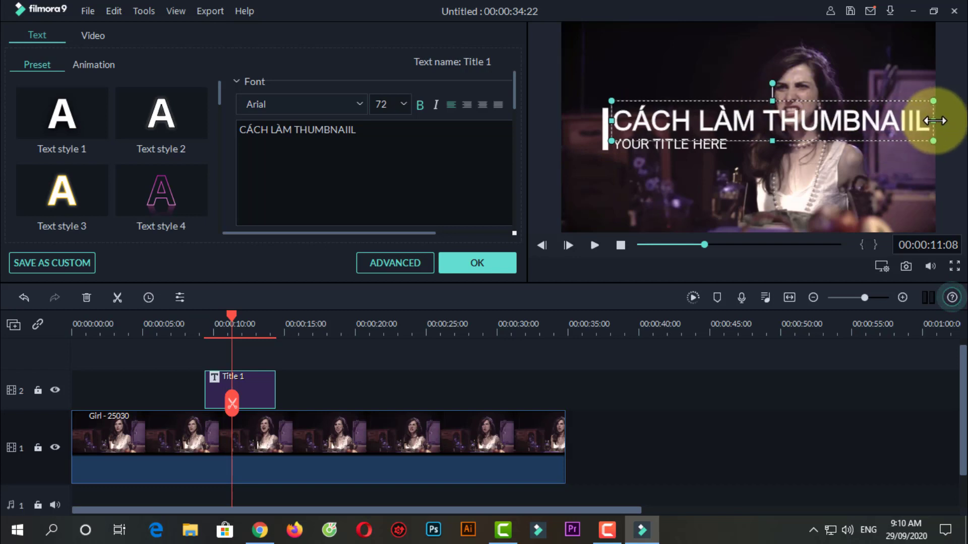
pyautogui.click(455, 391)
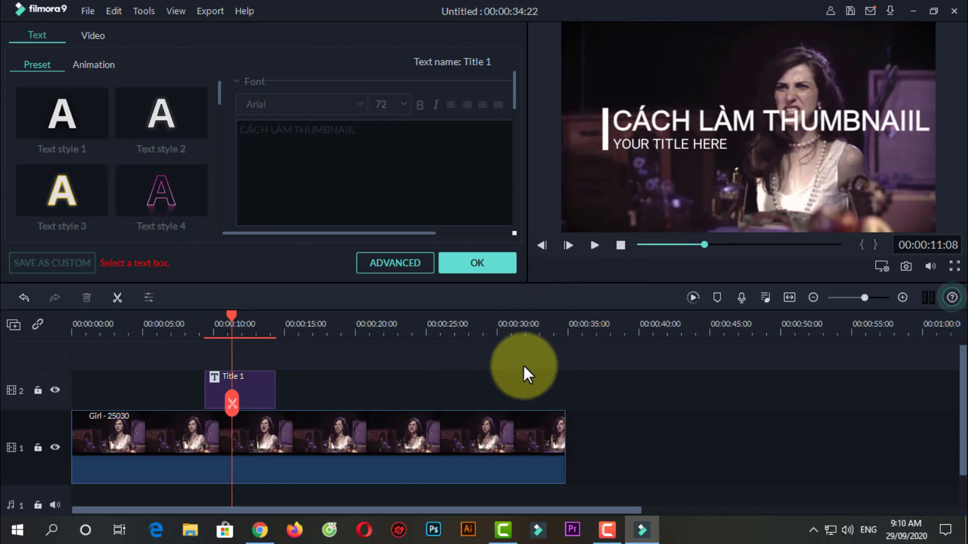
# Replace the small line below the main title with "KENH KIEN THUC".
pyautogui.click(627, 142)
pyautogui.doubleClick(627, 143)
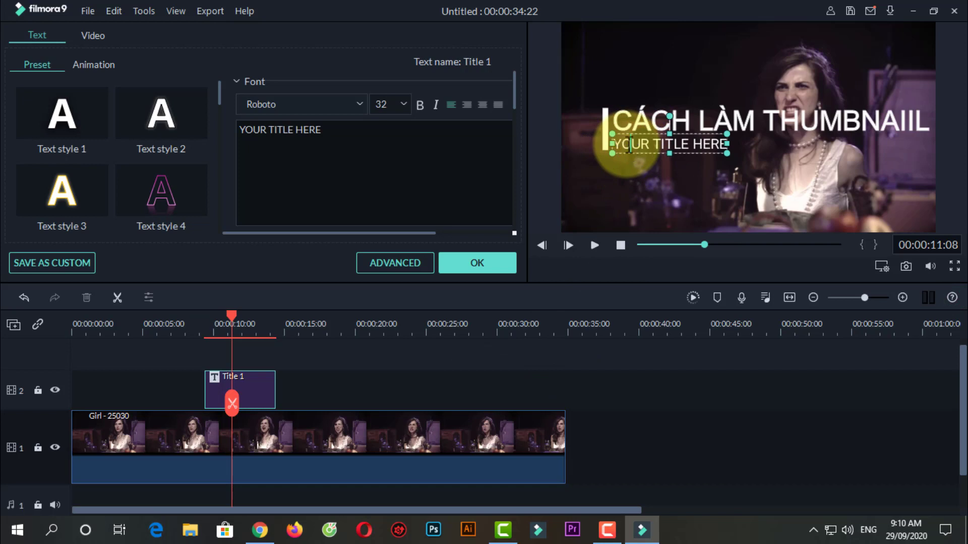
pyautogui.hotkey('ctrl', 'a')
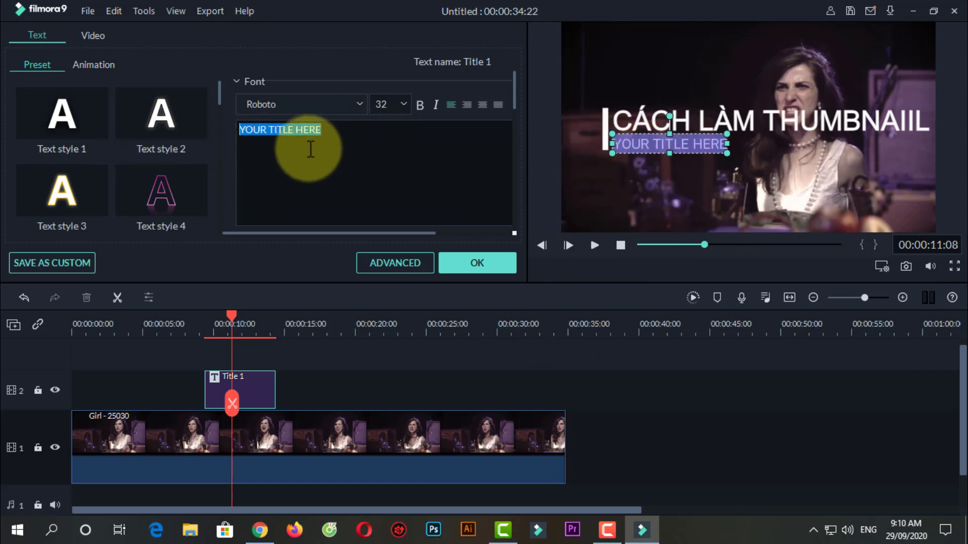
pyautogui.write('KENH KIEN')
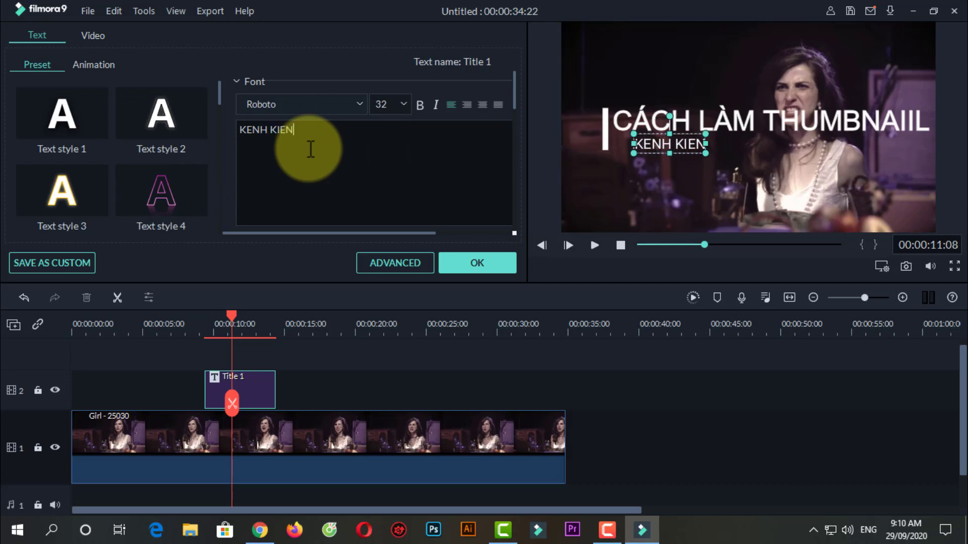
pyautogui.write(' THUC')
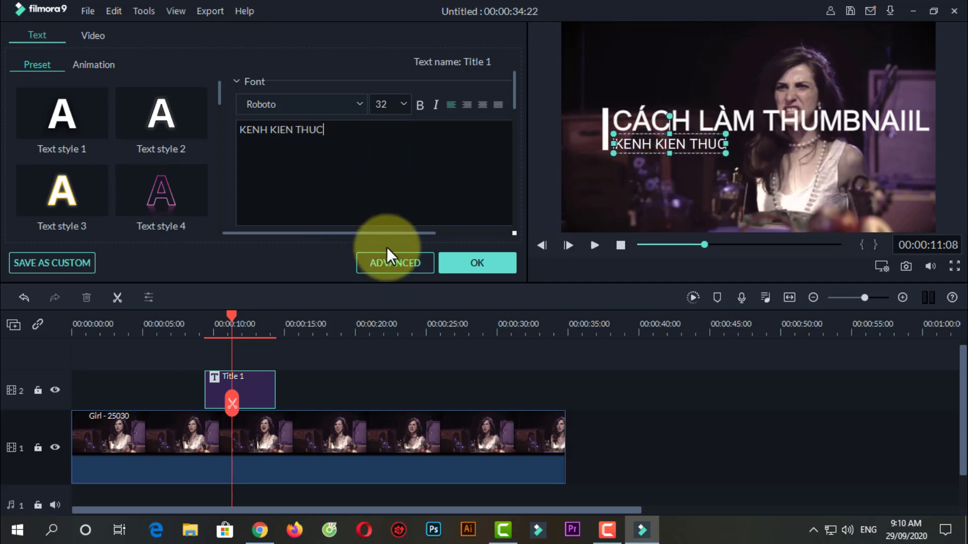
pyautogui.click(544, 384)
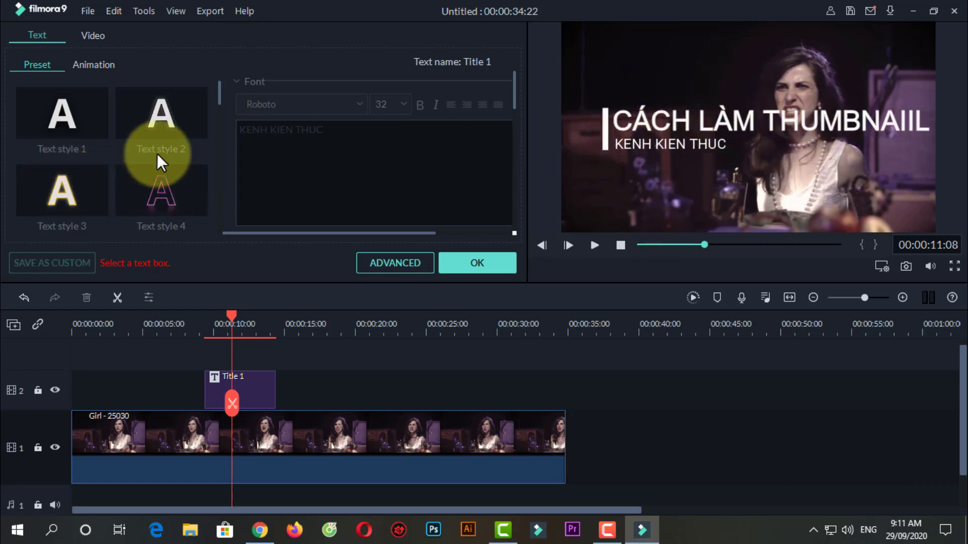
# Apply the Text style 8 preset to the CÁCH LÀM THUMBNAIIL line.
pyautogui.click(690, 125)
pyautogui.scroll(-4, 107, 176)
pyautogui.scroll(4, 106, 176)
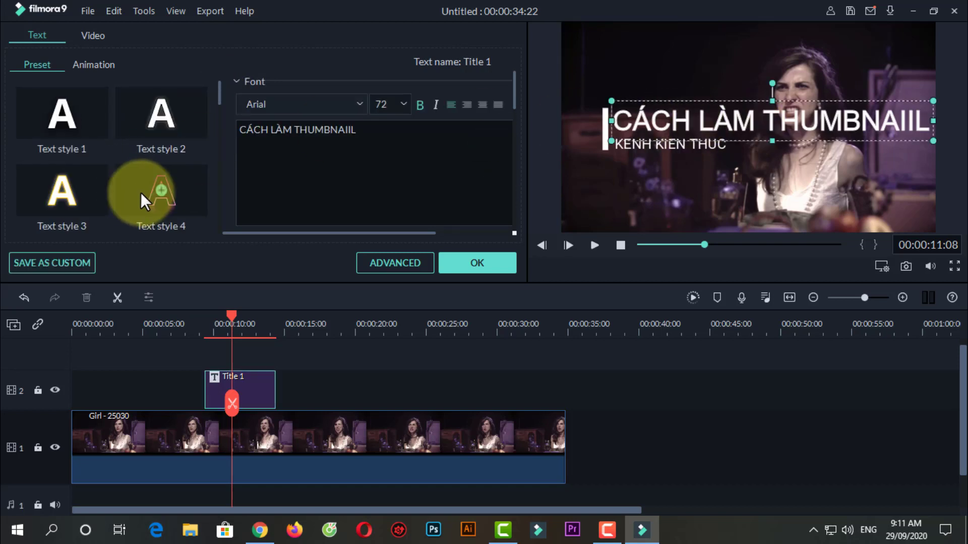
pyautogui.scroll(-2, 142, 197)
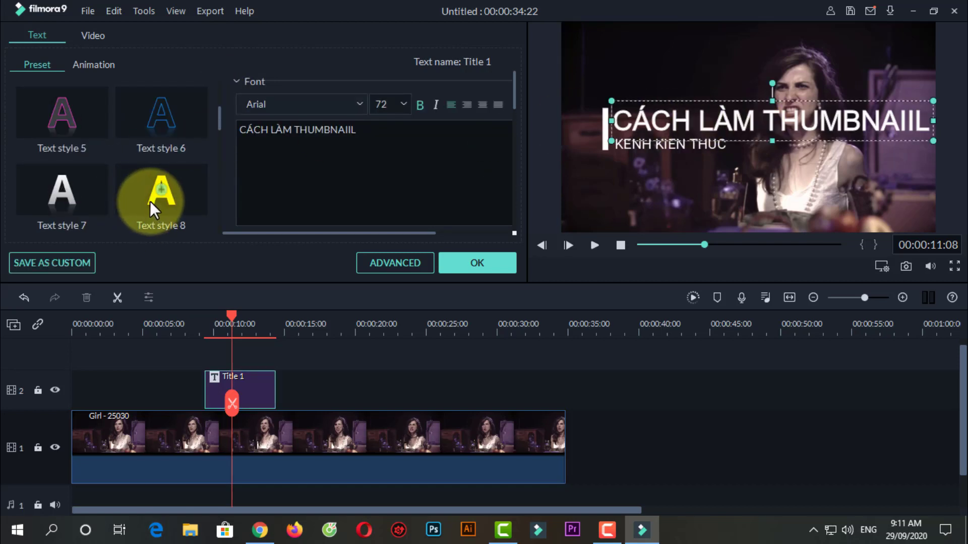
pyautogui.click(149, 201)
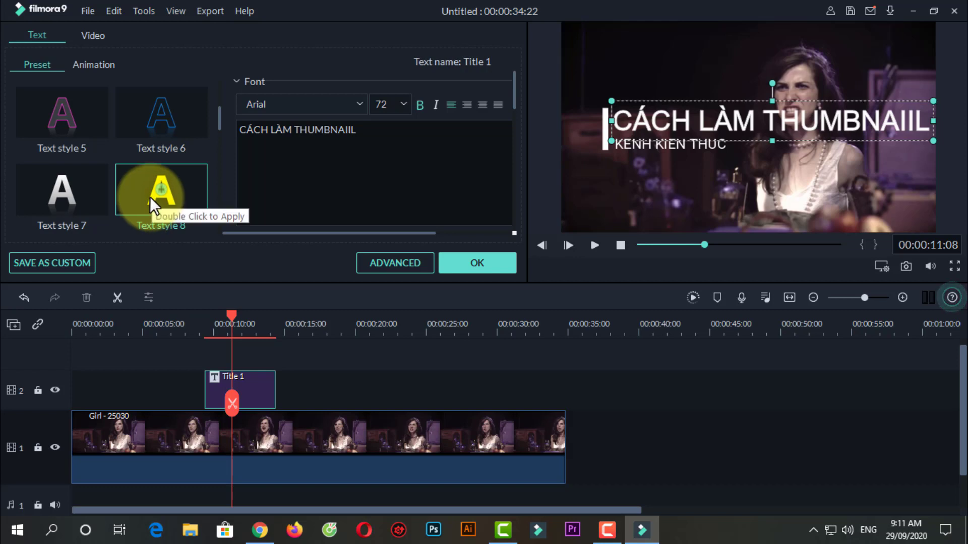
pyautogui.doubleClick(149, 196)
pyautogui.click(753, 138)
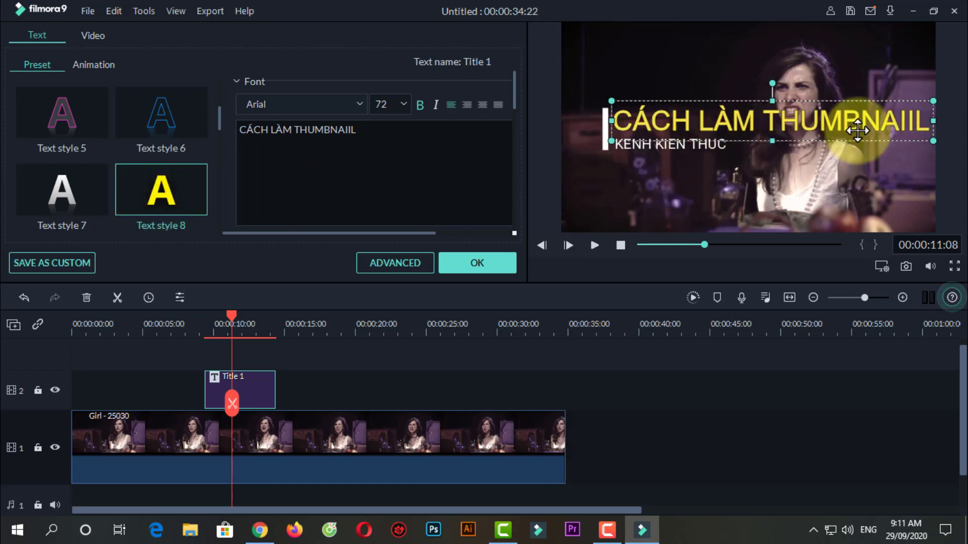
# Try the Text style 16, Text style 21 and Text style 22 presets on the main title line.
pyautogui.scroll(-4, 63, 194)
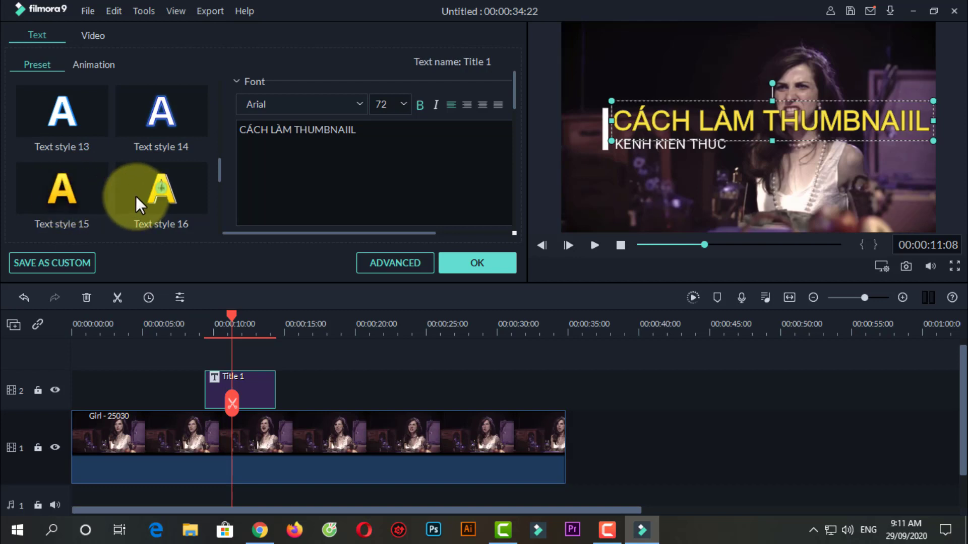
pyautogui.click(176, 188)
pyautogui.click(737, 115)
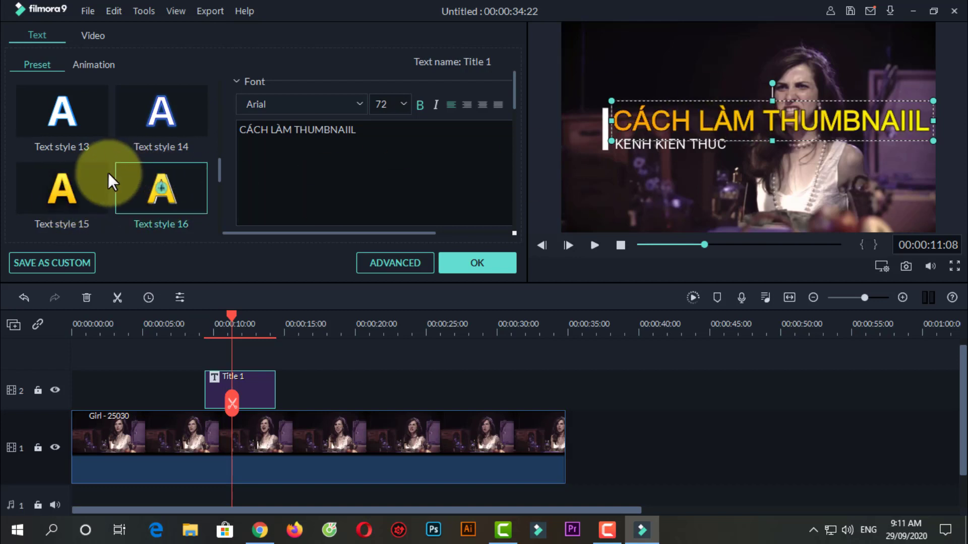
pyautogui.scroll(-4, 107, 172)
pyautogui.click(80, 120)
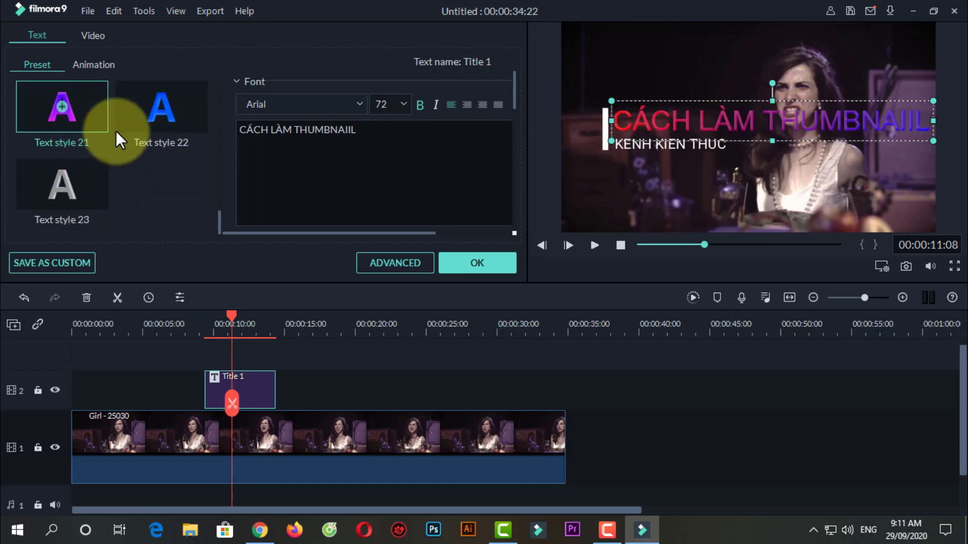
pyautogui.click(175, 124)
# Apply the Text style 2 preset to the CÁCH LÀM THUMBNAIIL line.
pyautogui.scroll(6, 196, 167)
pyautogui.scroll(4, 196, 168)
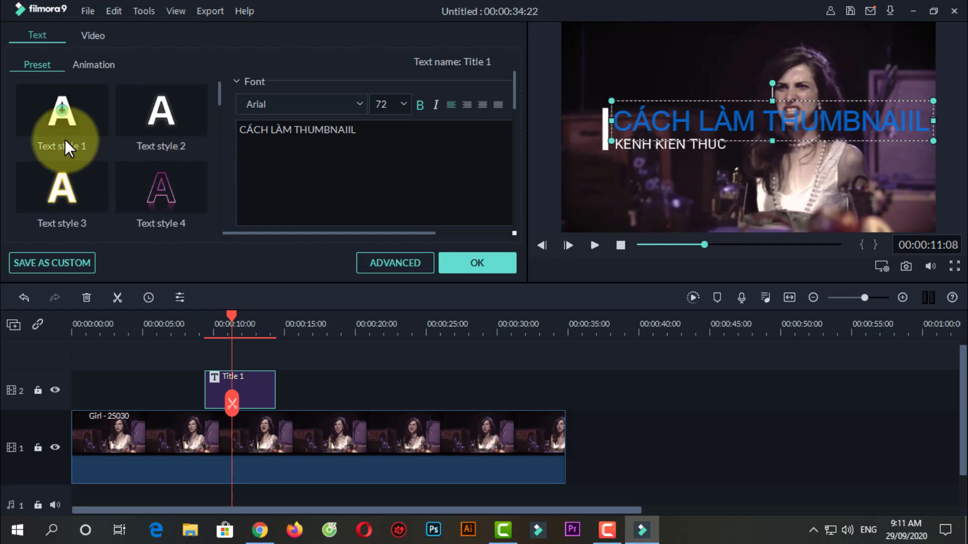
pyautogui.click(142, 121)
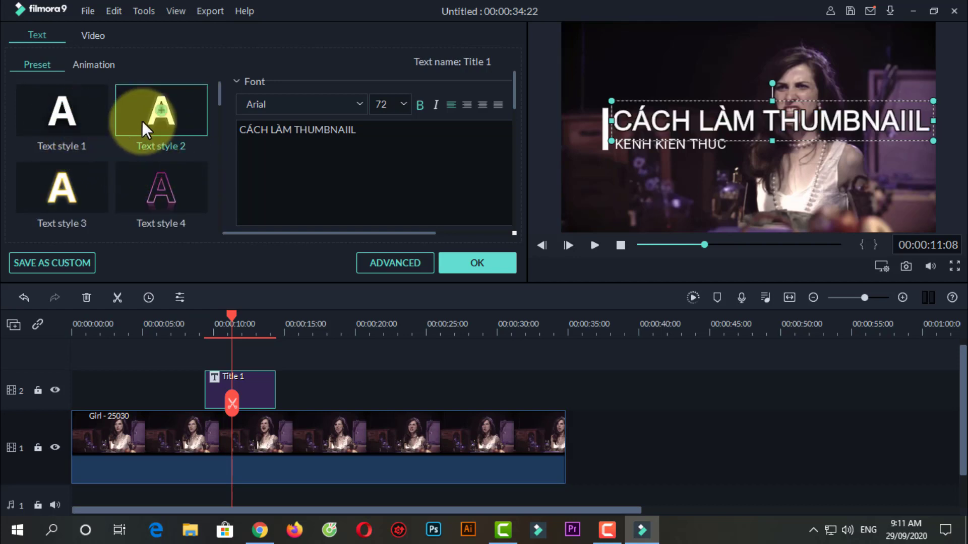
# Apply the Text style 1 preset to the CÁCH LÀM THUMBNAIIL line and deselect the text box.
pyautogui.click(63, 125)
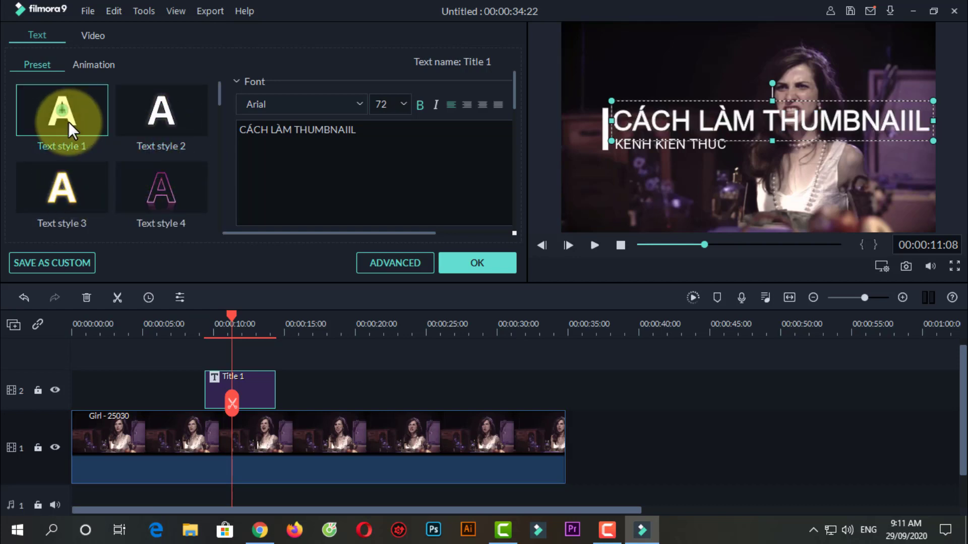
pyautogui.click(417, 367)
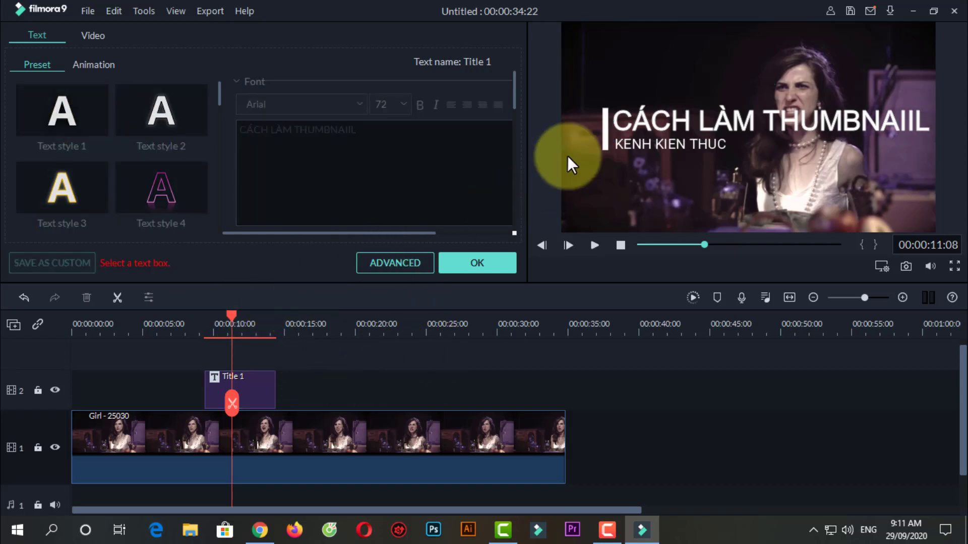
pyautogui.click(630, 117)
pyautogui.click(627, 145)
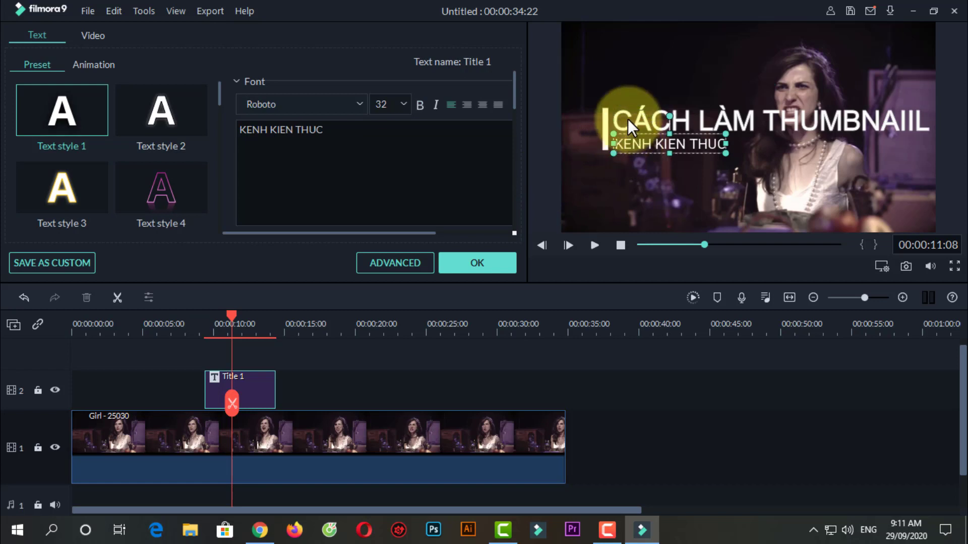
pyautogui.click(628, 119)
pyautogui.click(604, 117)
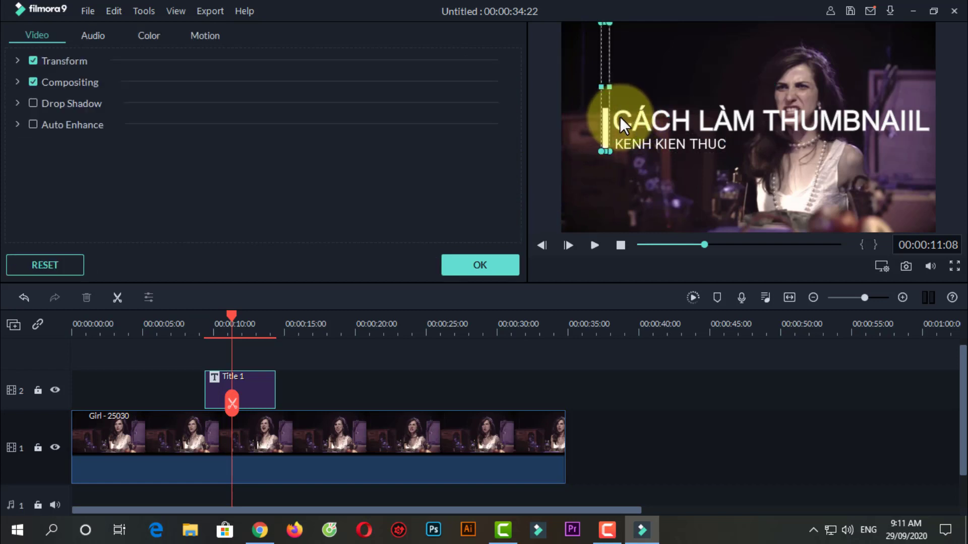
pyautogui.click(656, 430)
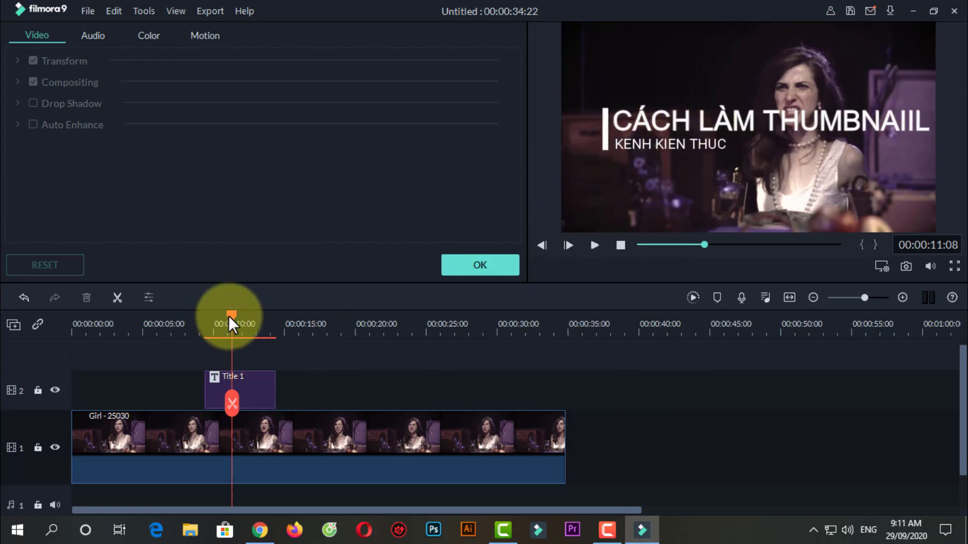
# Take a snapshot of the titled video frame at 00:00:11:23 and close the title editor to return to the project media.
pyautogui.moveTo(229, 316)
pyautogui.mouseDown()
pyautogui.moveTo(244, 319)
pyautogui.moveTo(219, 322)
pyautogui.moveTo(253, 329)
pyautogui.moveTo(240, 329)
pyautogui.mouseUp()
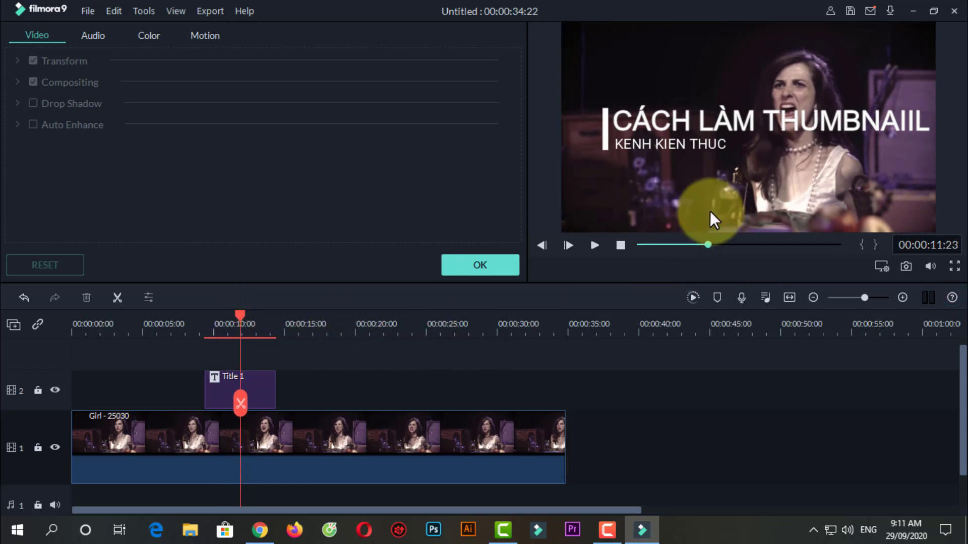
pyautogui.click(906, 265)
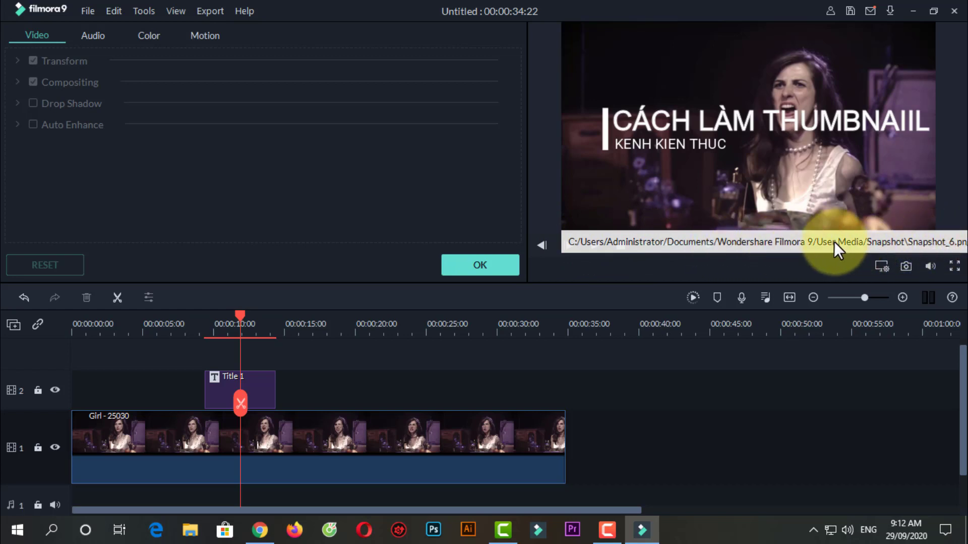
pyautogui.click(468, 264)
pyautogui.click(303, 198)
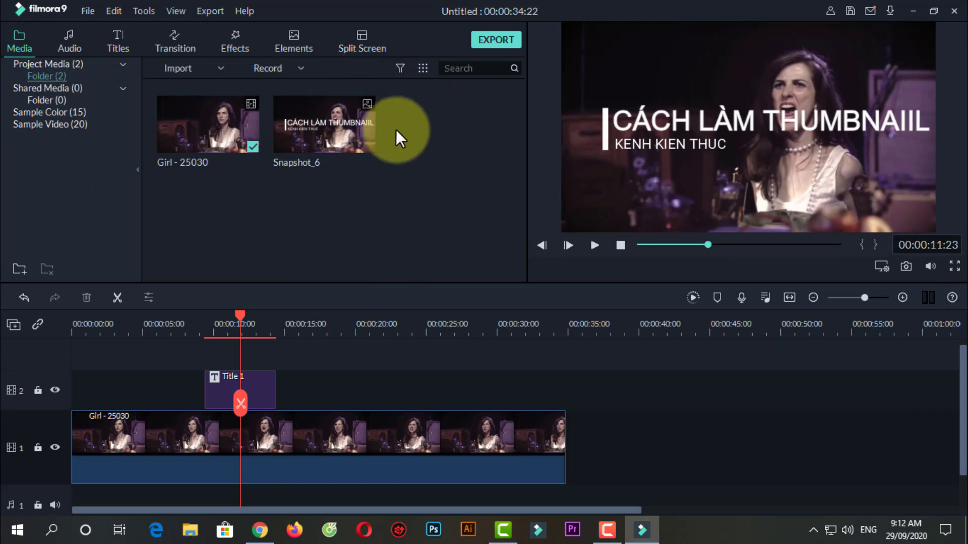
# Reveal Snapshot_6 in its folder in File Explorer and view the Snapshot_6.png image at full size.
pyautogui.click(286, 134)
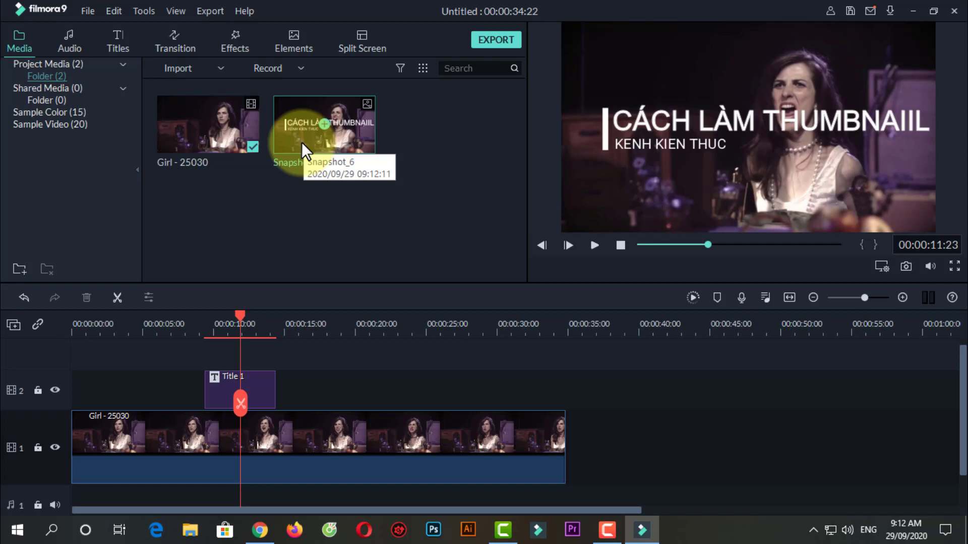
pyautogui.rightClick(302, 142)
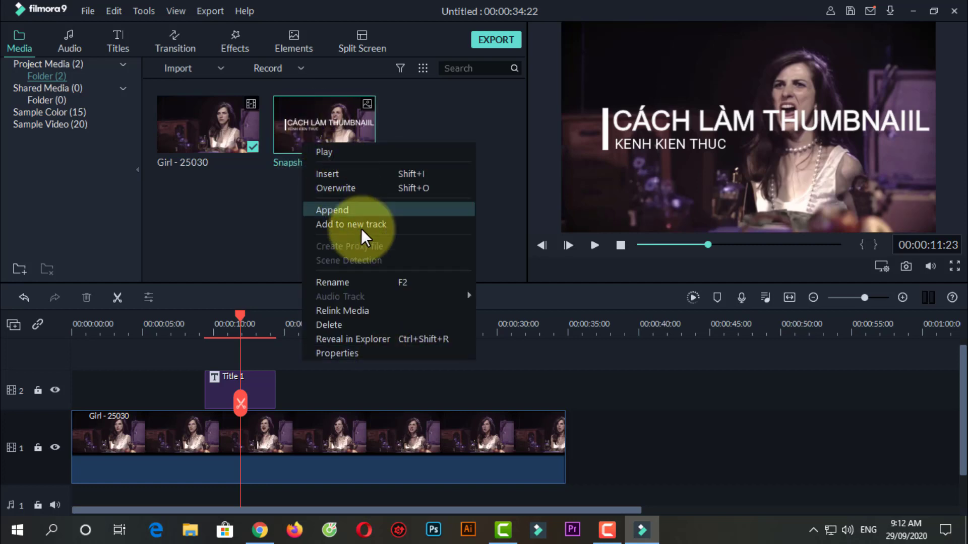
pyautogui.click(386, 341)
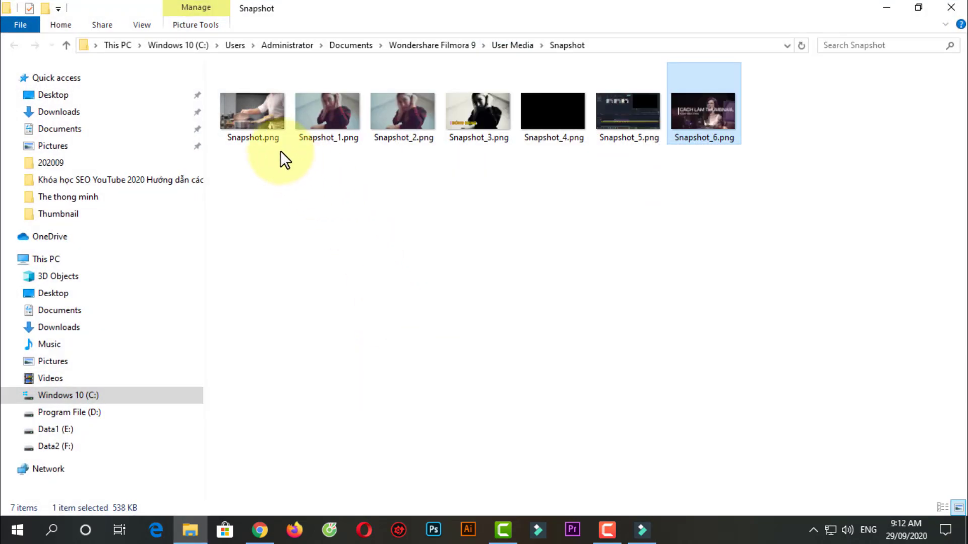
pyautogui.click(696, 139)
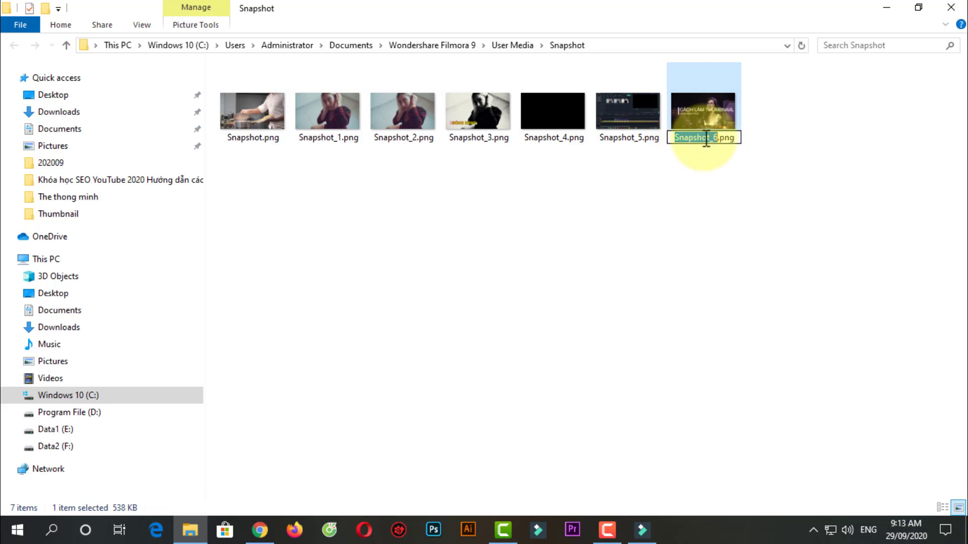
pyautogui.click(703, 172)
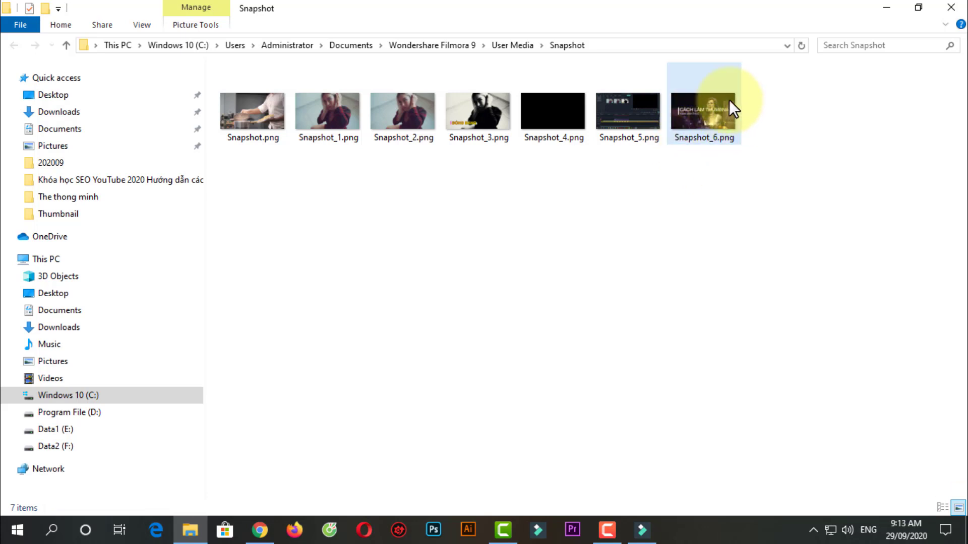
pyautogui.doubleClick(684, 111)
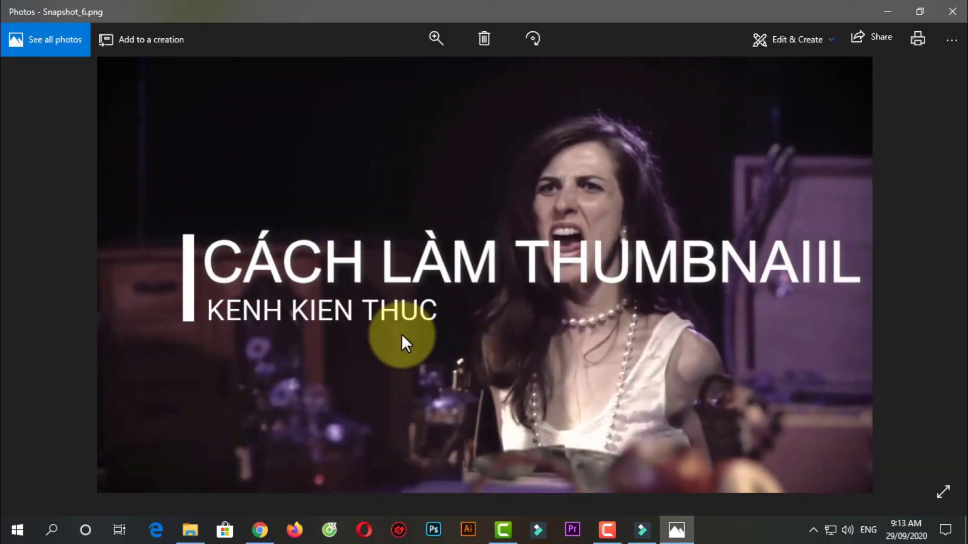
pyautogui.click(963, 14)
# Back in Filmora9, move Title 1 to the end of the Girl - 25030 clip and take a snapshot at 00:00:33:07.
pyautogui.click(641, 530)
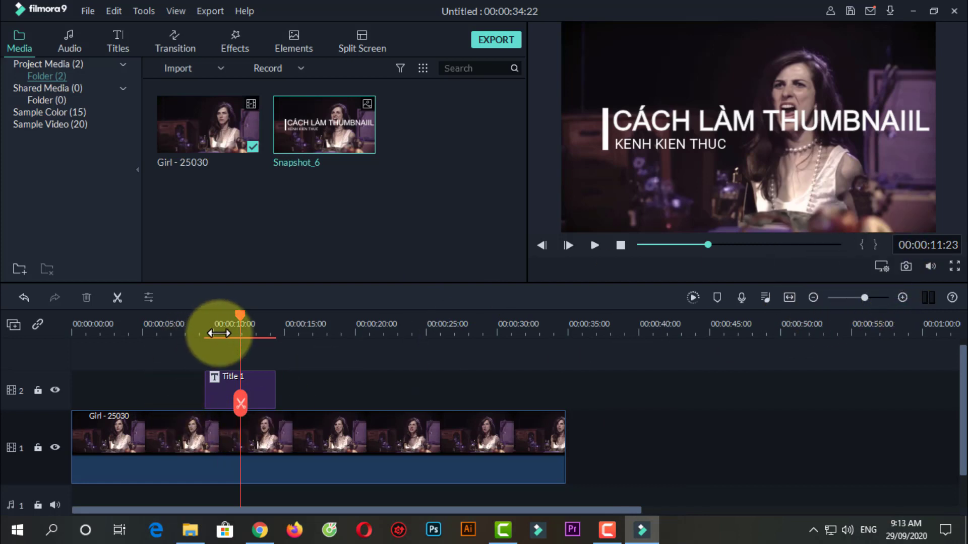
pyautogui.moveTo(243, 316); pyautogui.dragTo(545, 361)
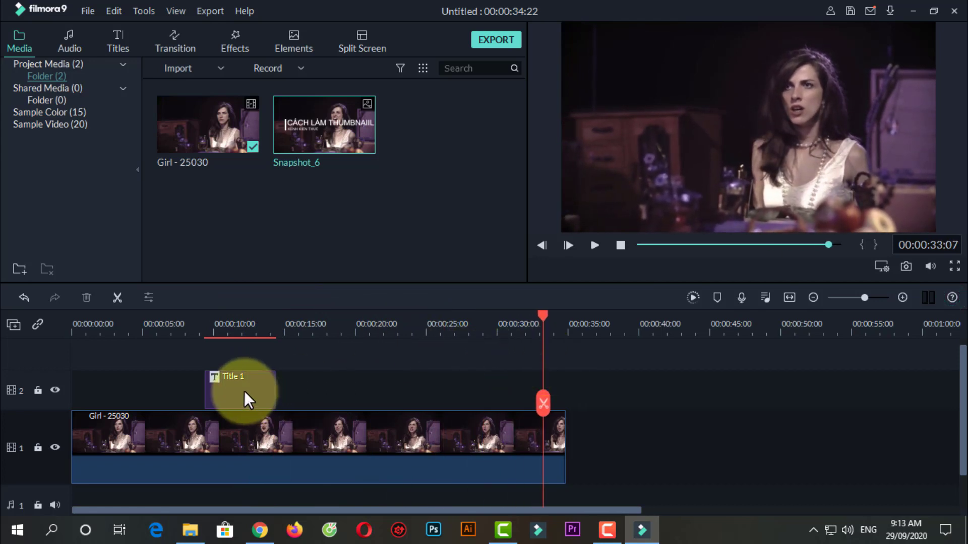
pyautogui.moveTo(244, 391); pyautogui.dragTo(532, 392)
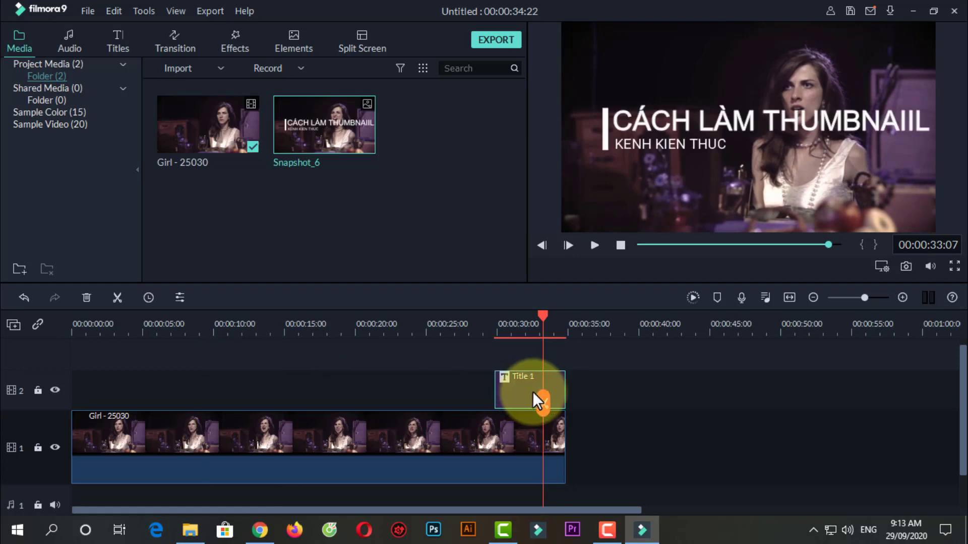
pyautogui.click(905, 266)
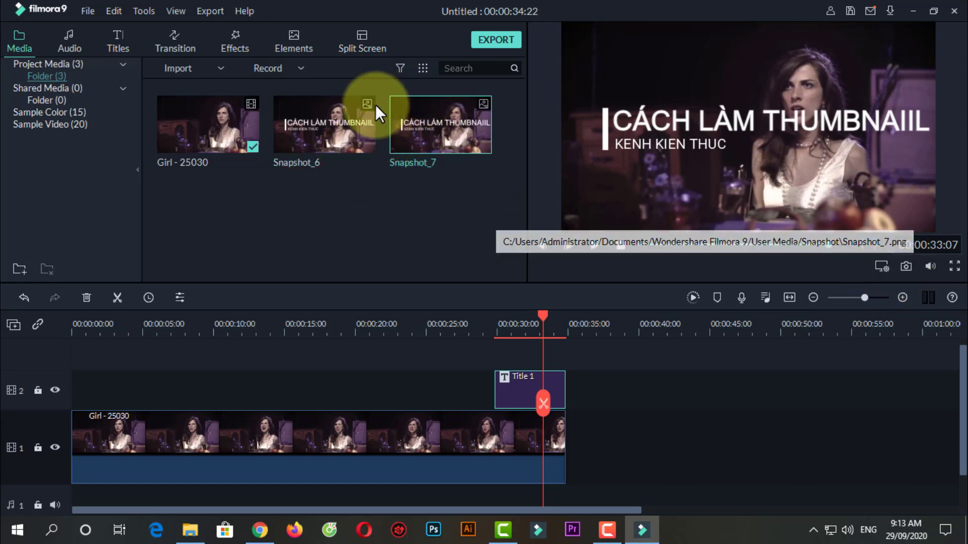
# Reveal Snapshot_7 in its folder in File Explorer, view the Snapshot_7.png image and close the viewer.
pyautogui.moveTo(440, 150)
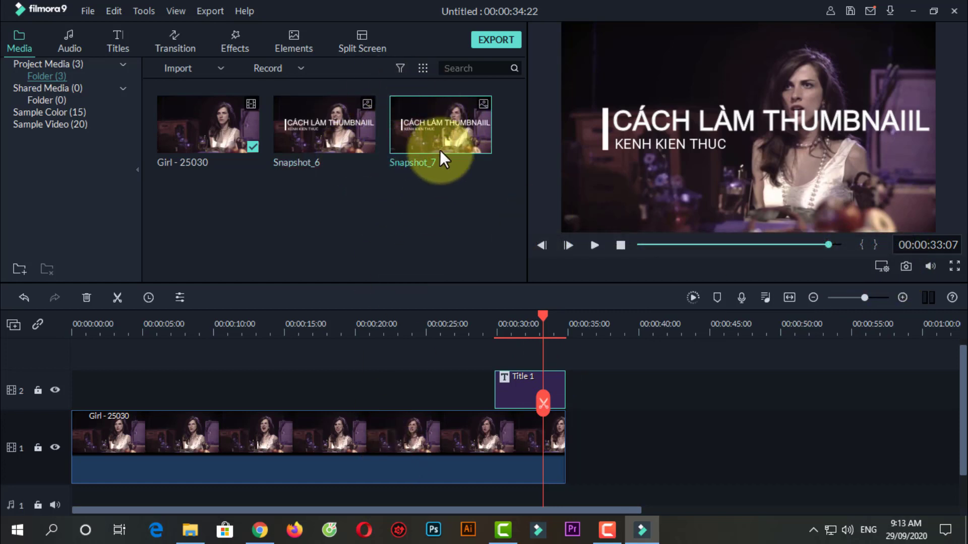
pyautogui.rightClick(430, 138)
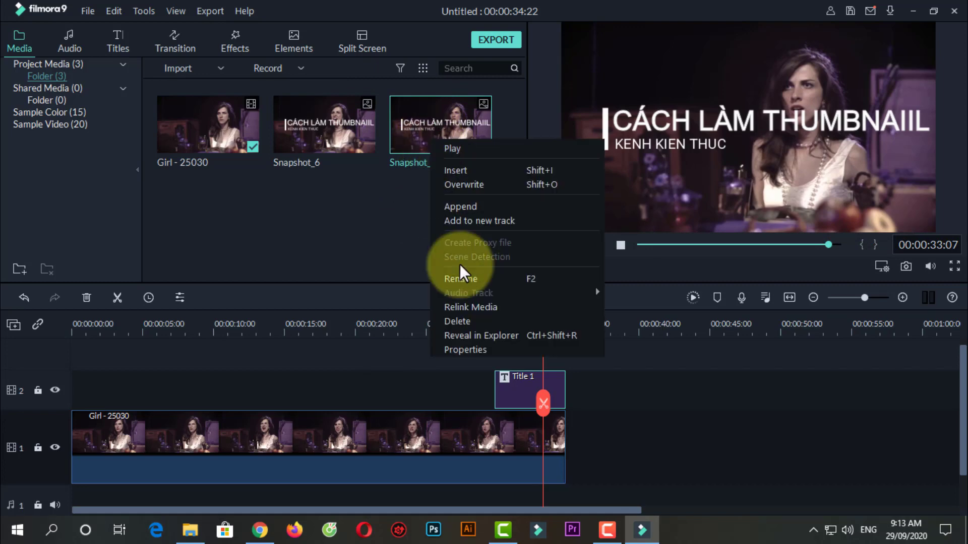
pyautogui.click(505, 334)
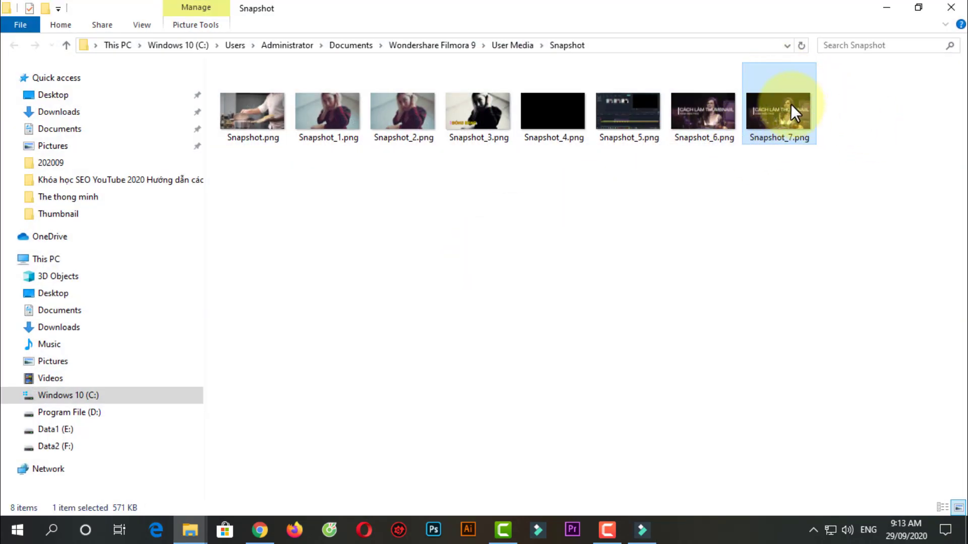
pyautogui.click(795, 196)
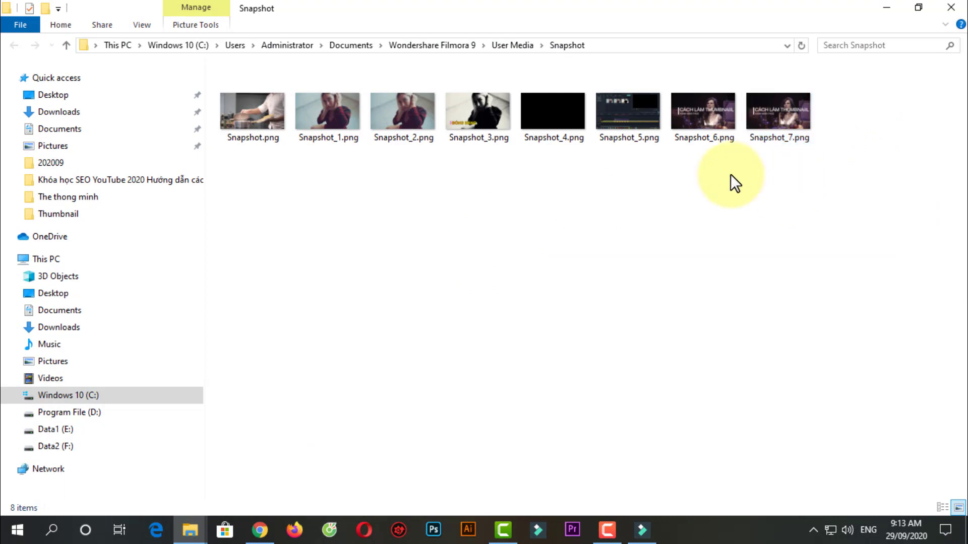
pyautogui.doubleClick(765, 123)
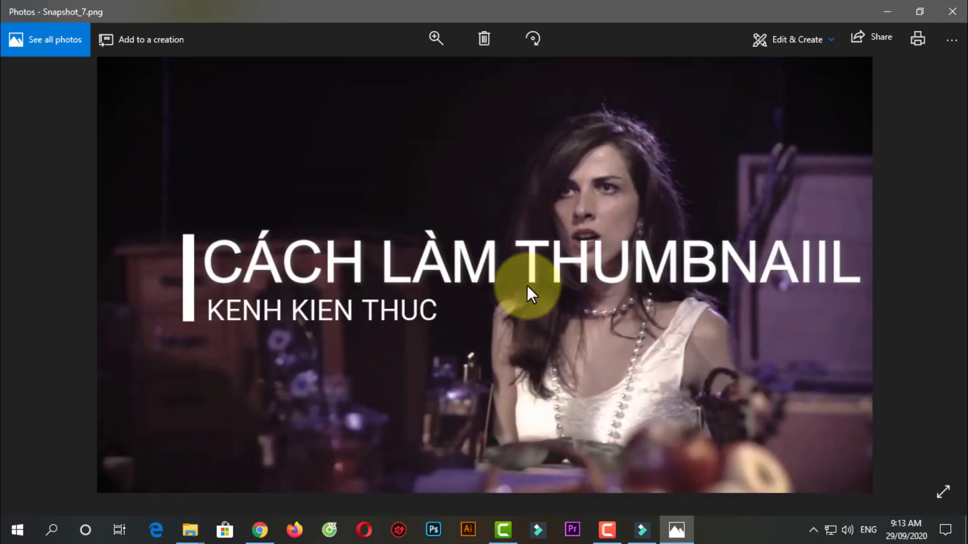
pyautogui.click(953, 11)
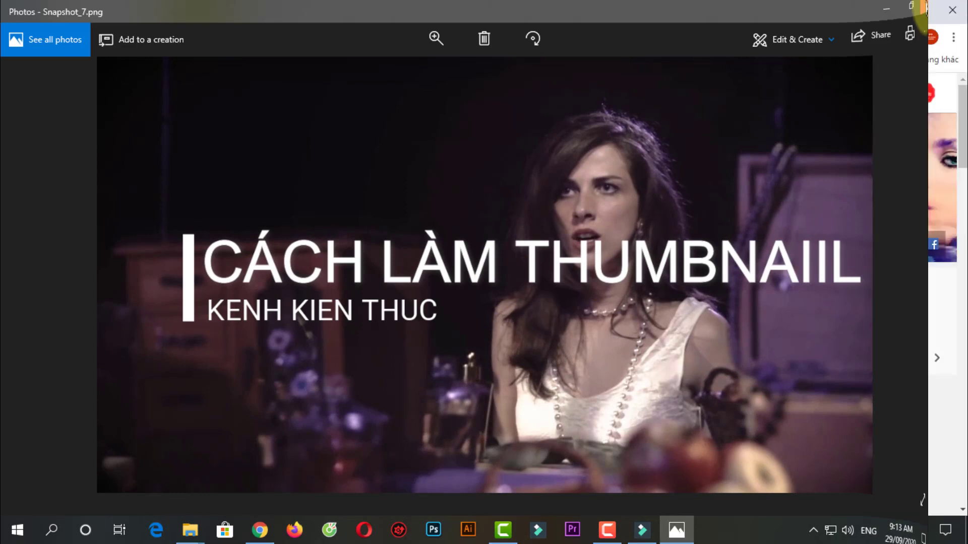